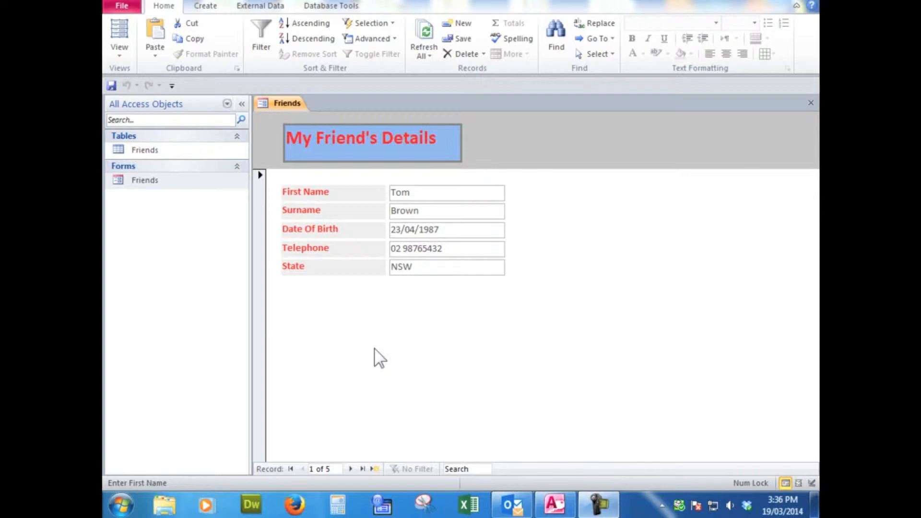
Close the Friends form and open the Friends table in Design View.
{"action": "right_click", "coordinate": [286, 103]}
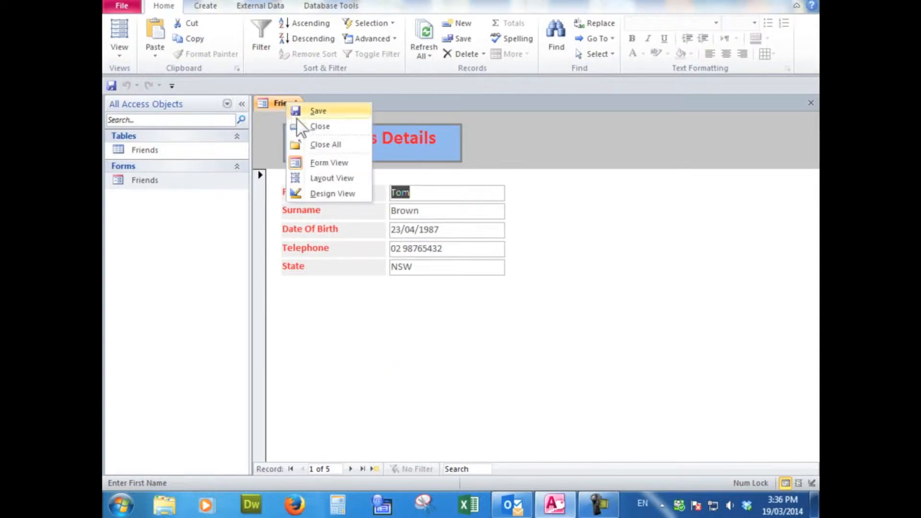
{"action": "left_click", "coordinate": [311, 127]}
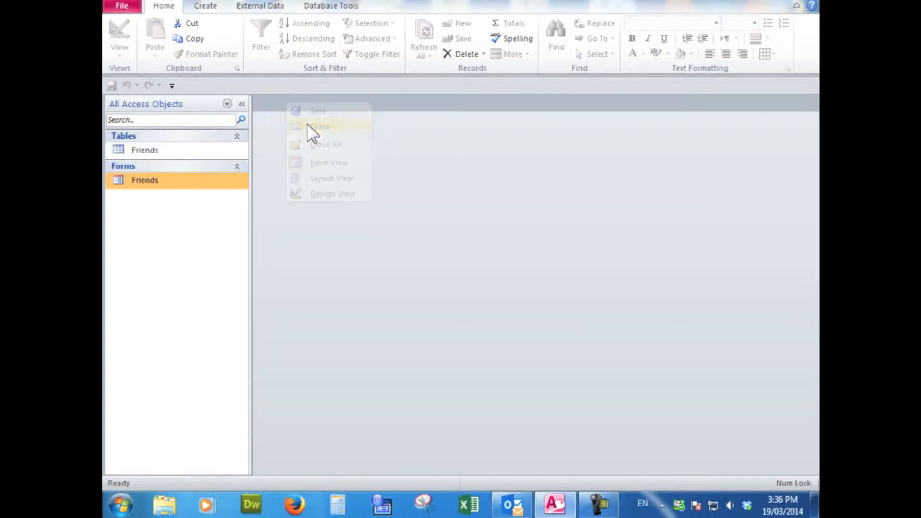
{"action": "double_click", "coordinate": [146, 150]}
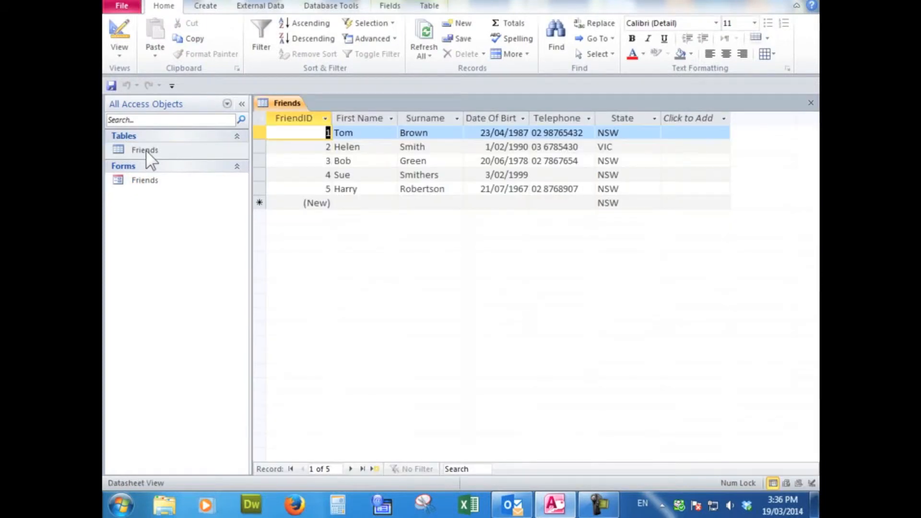
{"action": "right_click", "coordinate": [283, 103]}
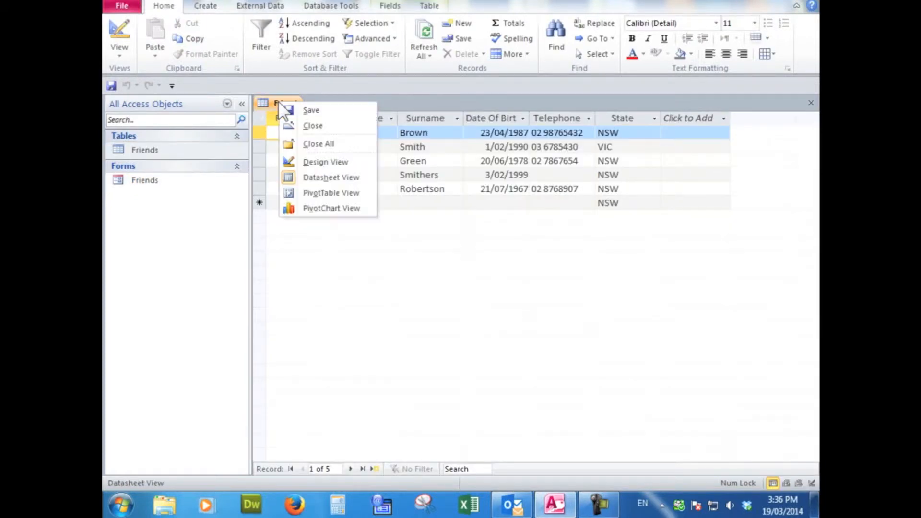
{"action": "left_click", "coordinate": [317, 162]}
Add a field named Salary below State with the Currency data type and the description "Enter Salary".
{"action": "left_click", "coordinate": [302, 212]}
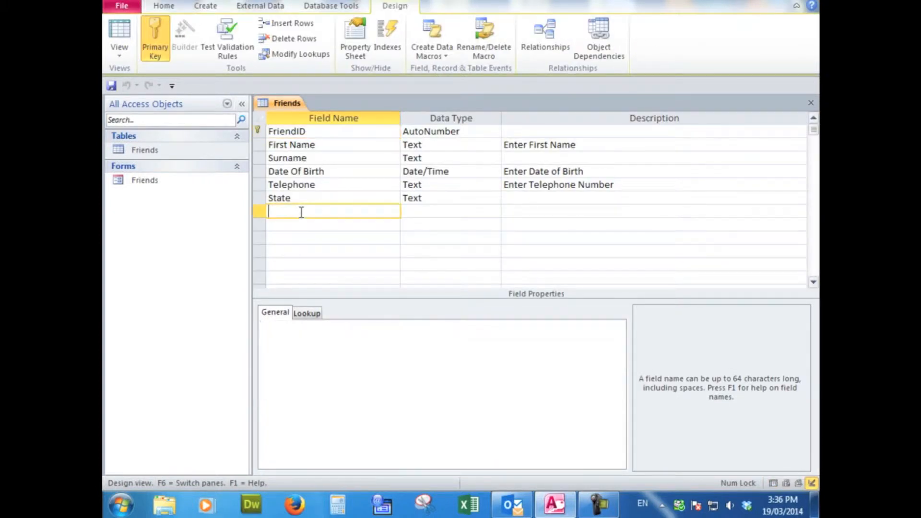
{"action": "type", "text": "Sa"}
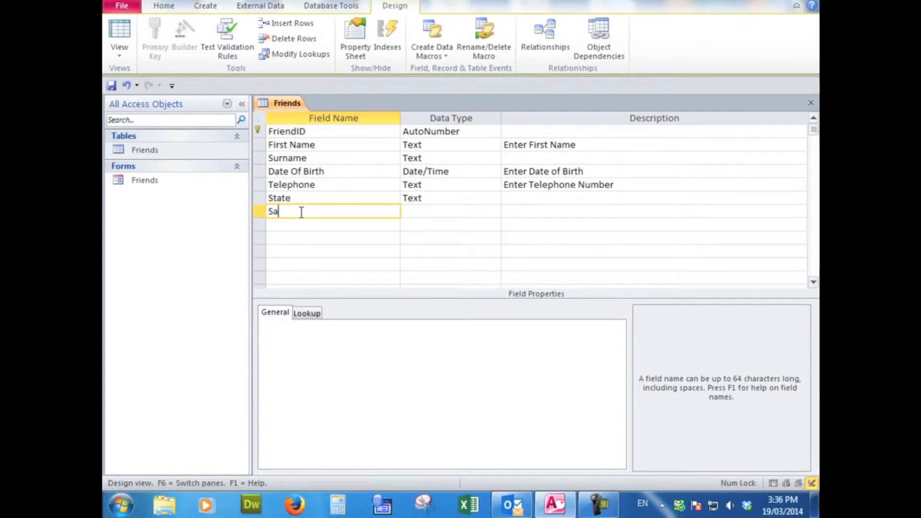
{"action": "type", "text": "lary"}
{"action": "left_click", "coordinate": [414, 211]}
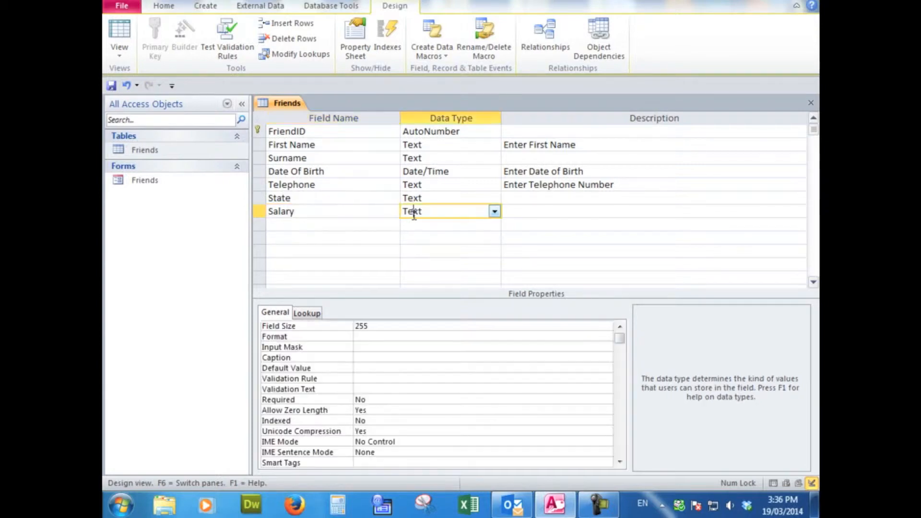
{"action": "left_click", "coordinate": [495, 212]}
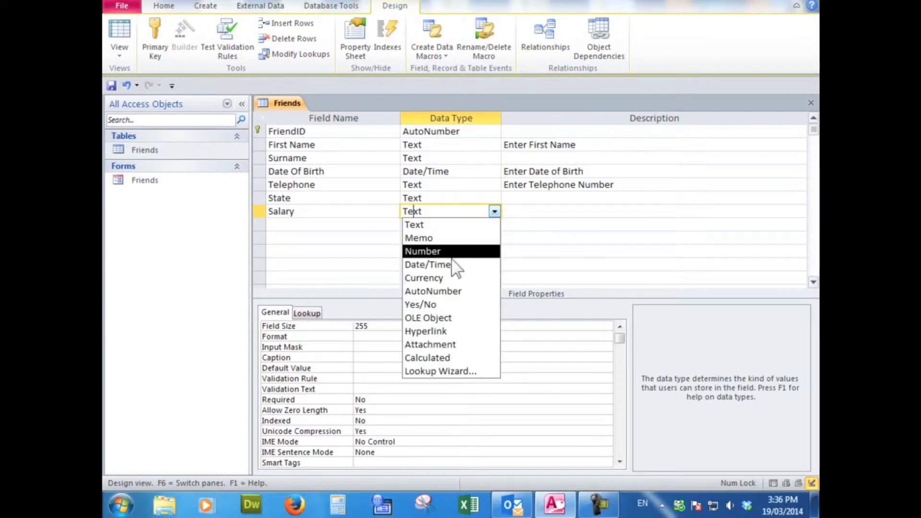
{"action": "left_click", "coordinate": [441, 278]}
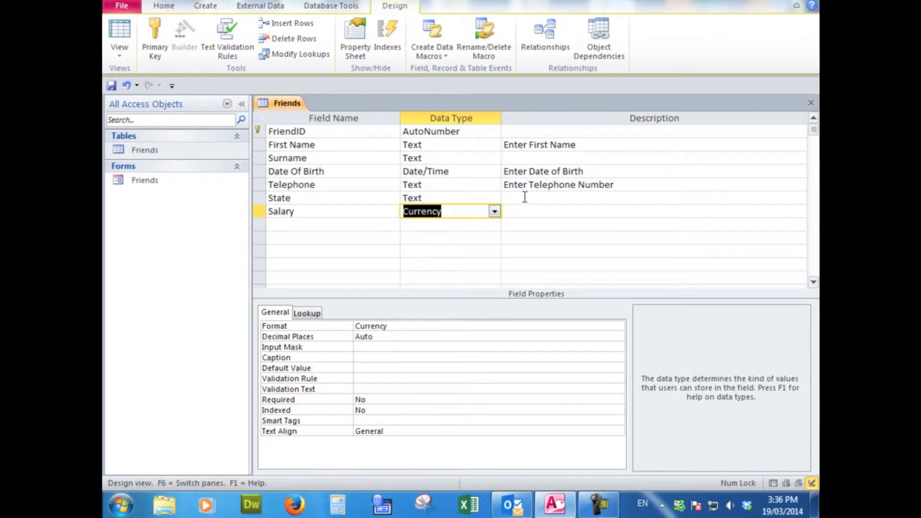
{"action": "left_click", "coordinate": [522, 212]}
{"action": "type", "text": "Enter"}
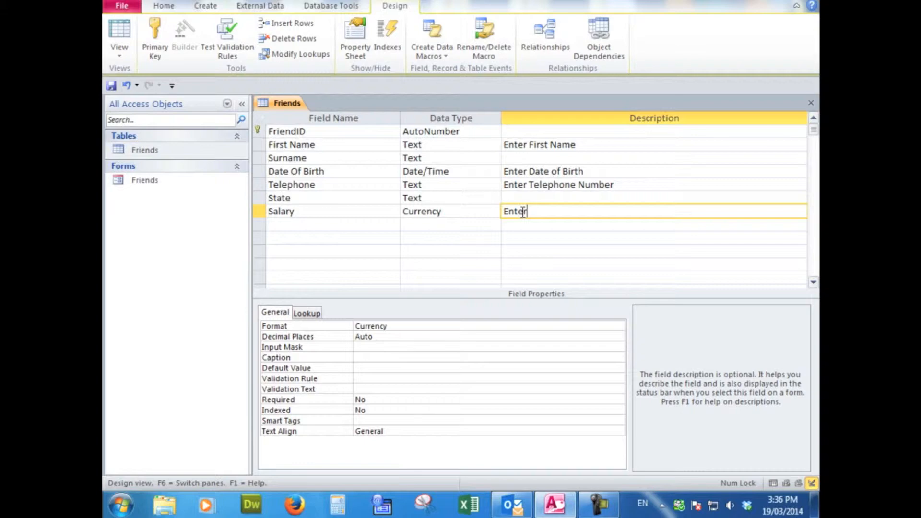
{"action": "type", "text": " Salary"}
Save the design changes to the Friends table and close it.
{"action": "right_click", "coordinate": [293, 102]}
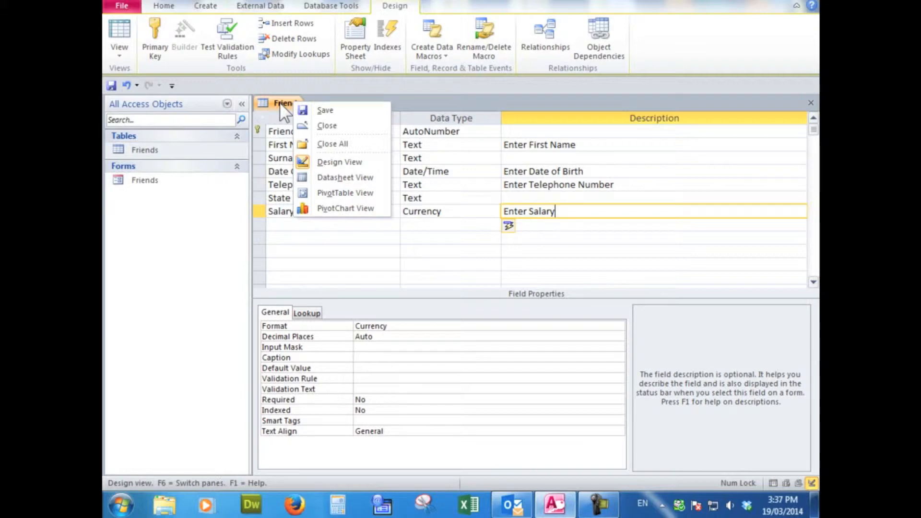
{"action": "left_click", "coordinate": [320, 109]}
{"action": "right_click", "coordinate": [293, 102]}
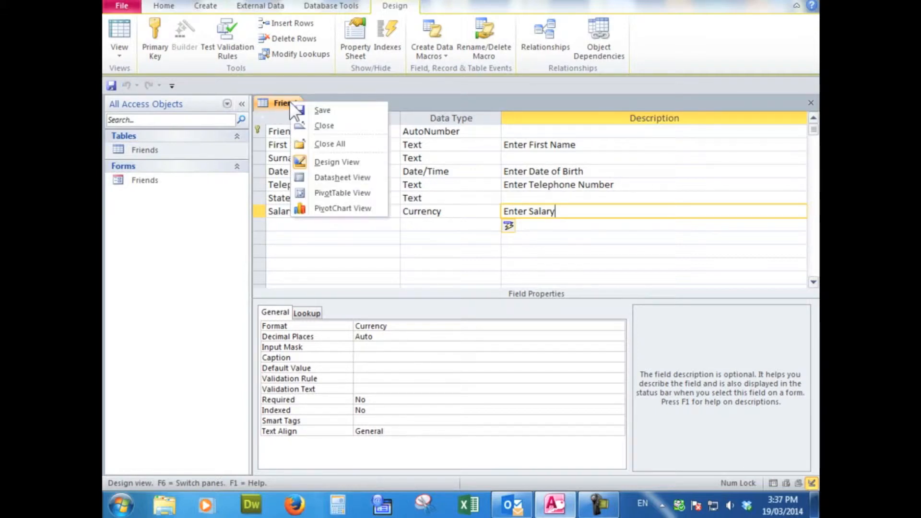
{"action": "left_click", "coordinate": [326, 125]}
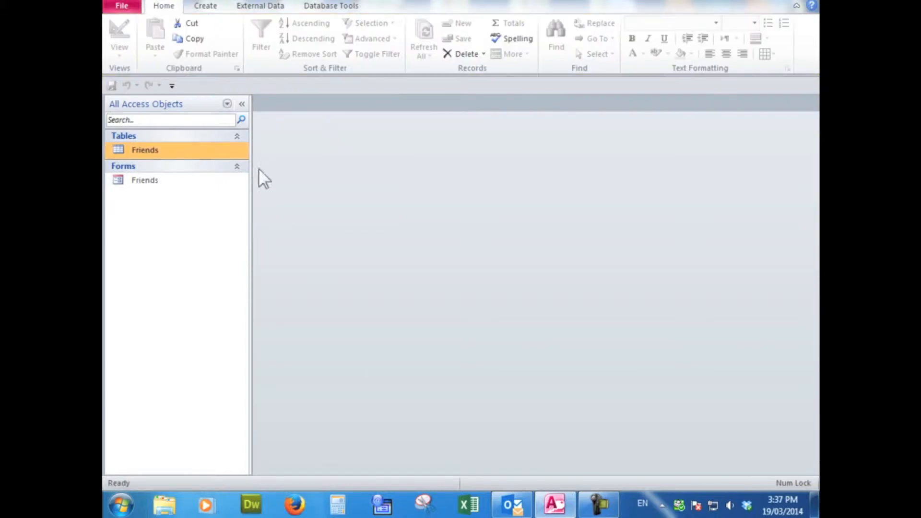
Open the Friends form in Design View and place the existing Salary field below State in the Detail section.
{"action": "double_click", "coordinate": [151, 182]}
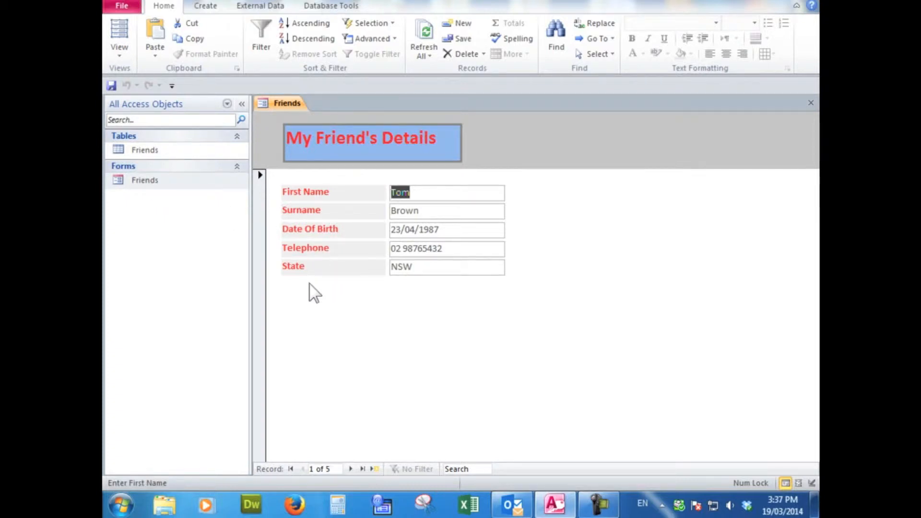
{"action": "right_click", "coordinate": [279, 102]}
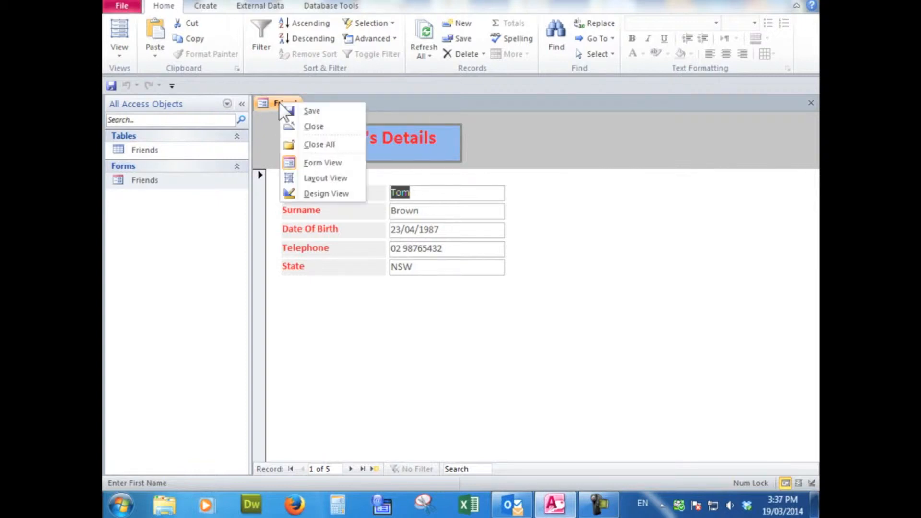
{"action": "left_click", "coordinate": [314, 194]}
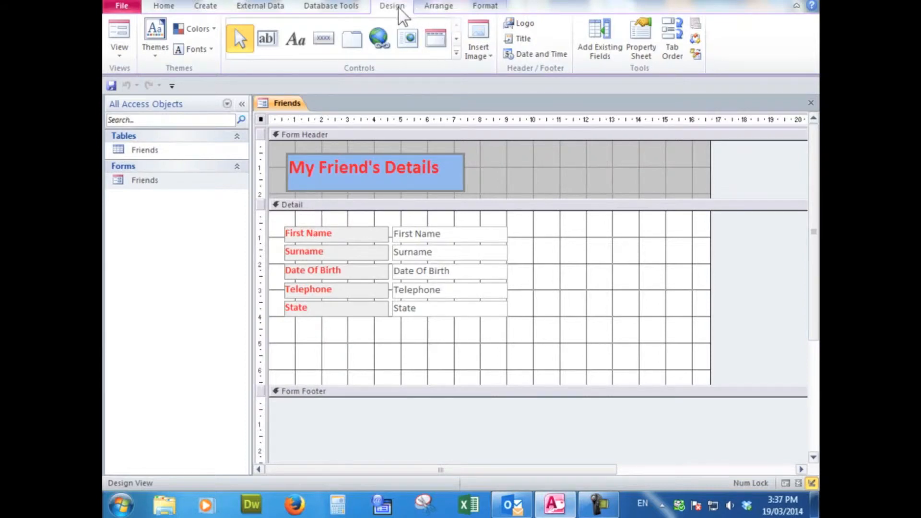
{"action": "left_click", "coordinate": [602, 44]}
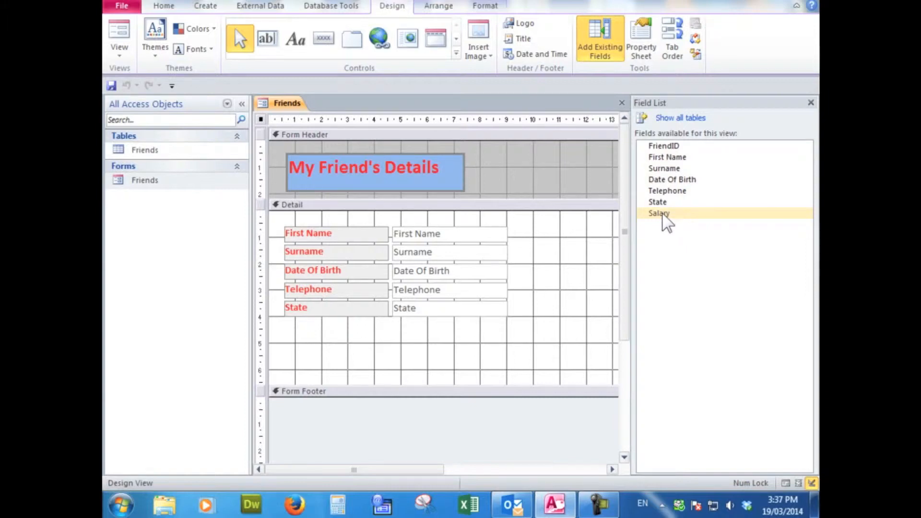
{"action": "left_click_drag", "start_coordinate": [661, 218], "coordinate": [396, 330]}
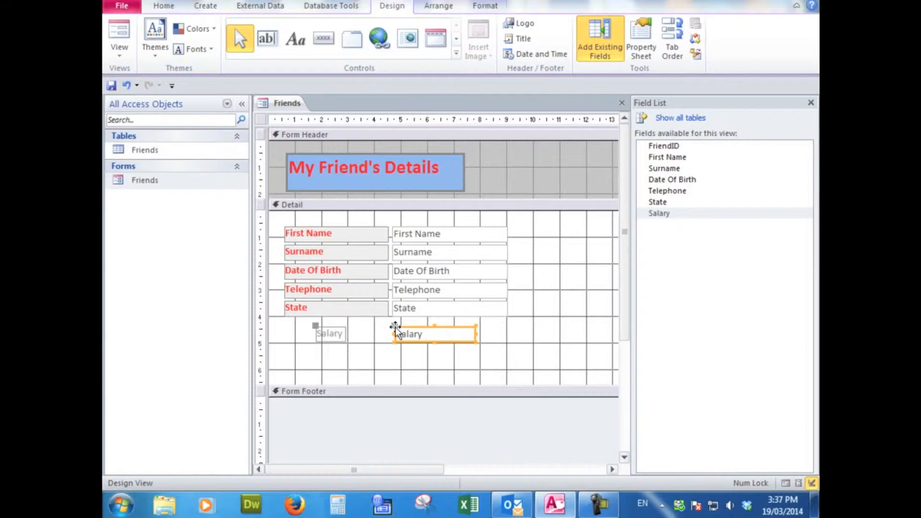
Align the Salary label and text box directly beneath the State row and widen both to match the controls above.
{"action": "left_click", "coordinate": [304, 328]}
{"action": "left_click_drag", "start_coordinate": [304, 328], "coordinate": [396, 320]}
{"action": "left_click", "coordinate": [315, 327]}
{"action": "left_click", "coordinate": [459, 329]}
{"action": "left_click_drag", "start_coordinate": [472, 326], "coordinate": [507, 329]}
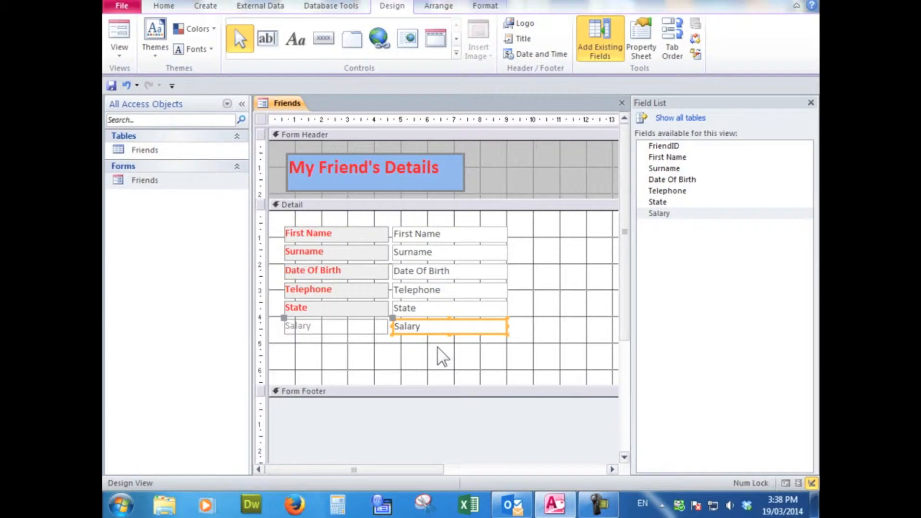
Save the Friends form with the added Salary field and display it in Form View.
{"action": "right_click", "coordinate": [279, 104]}
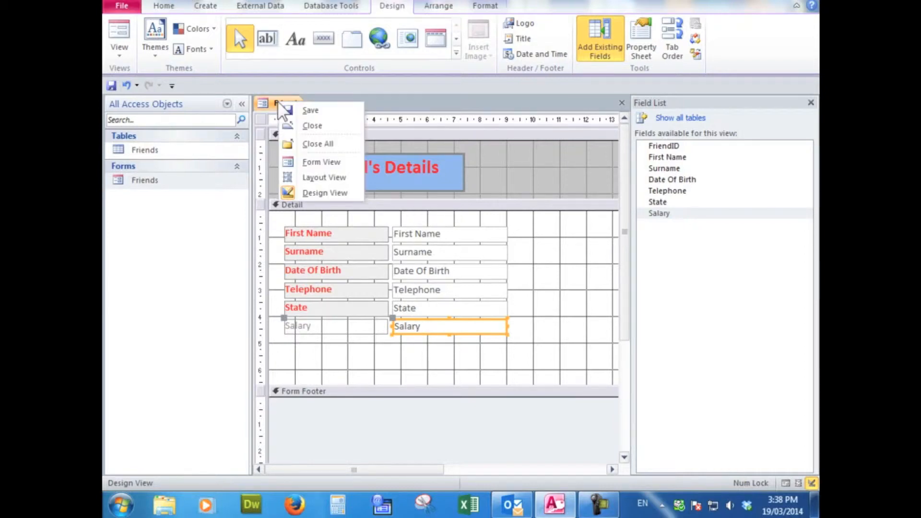
{"action": "left_click", "coordinate": [283, 110]}
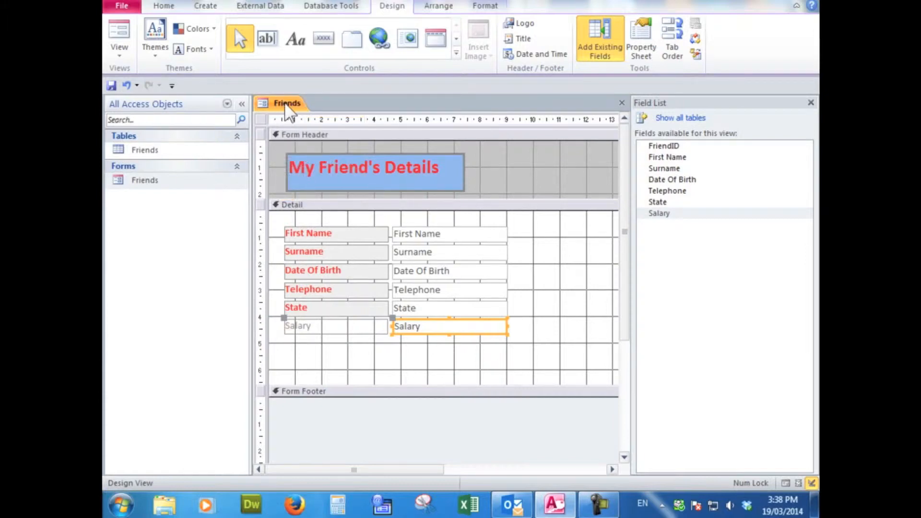
{"action": "right_click", "coordinate": [286, 103]}
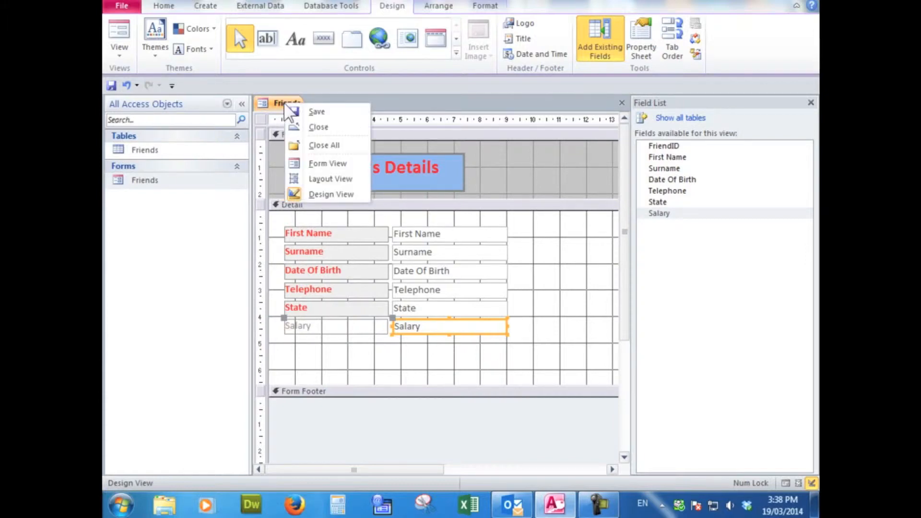
{"action": "left_click", "coordinate": [317, 164]}
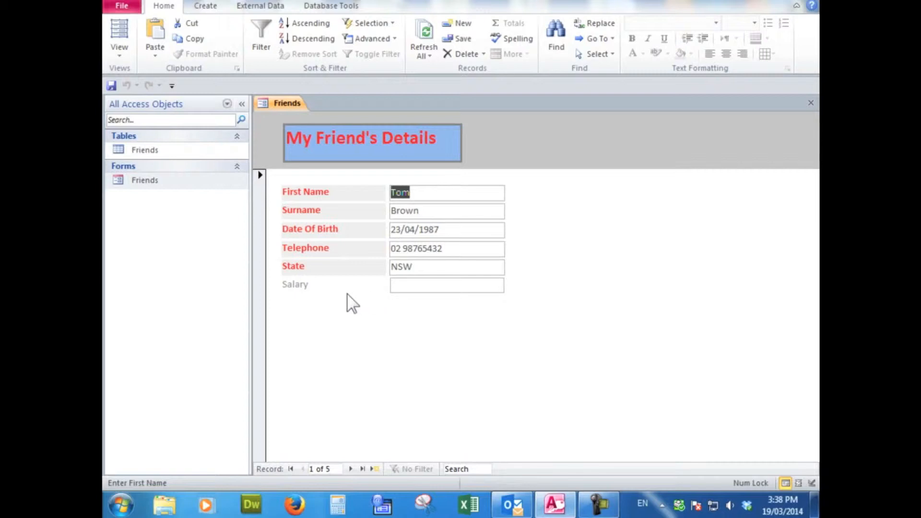
Return the form to Design View and copy the First Name label's formatting to the Salary label with Format Painter.
{"action": "right_click", "coordinate": [285, 103]}
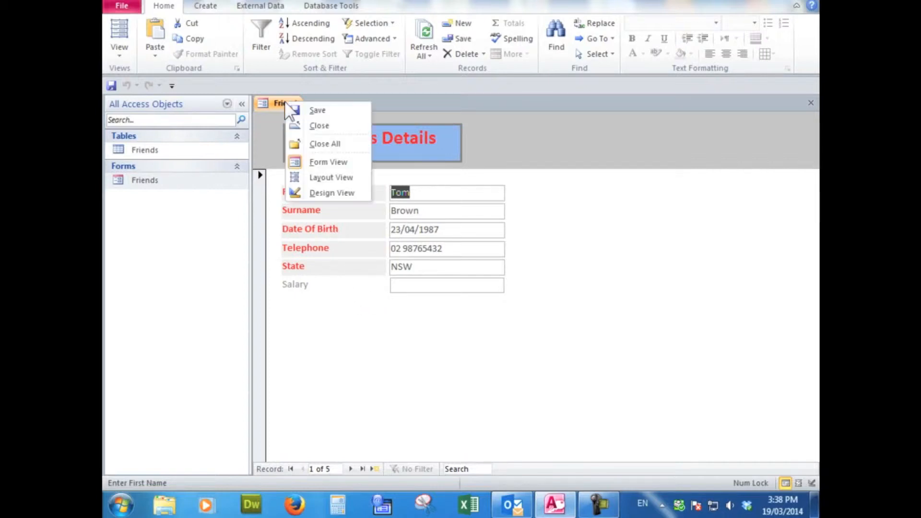
{"action": "left_click", "coordinate": [312, 192]}
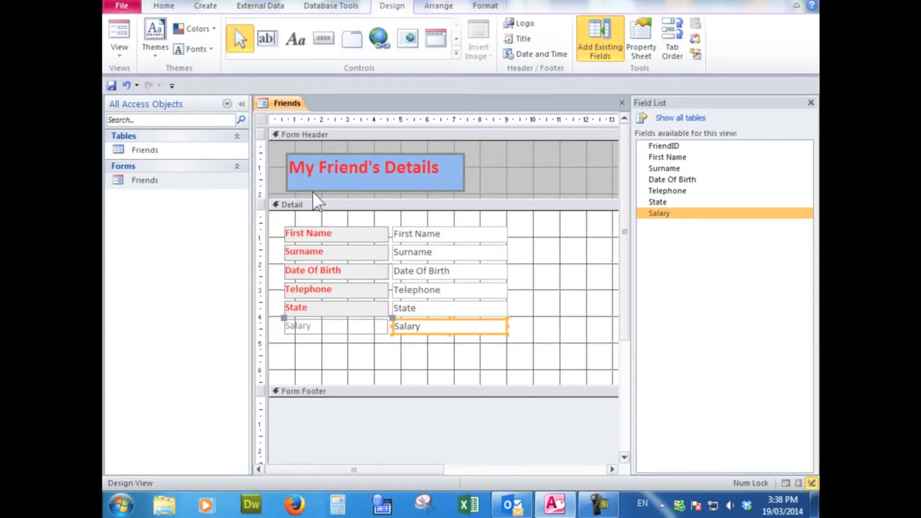
{"action": "left_click", "coordinate": [162, 6]}
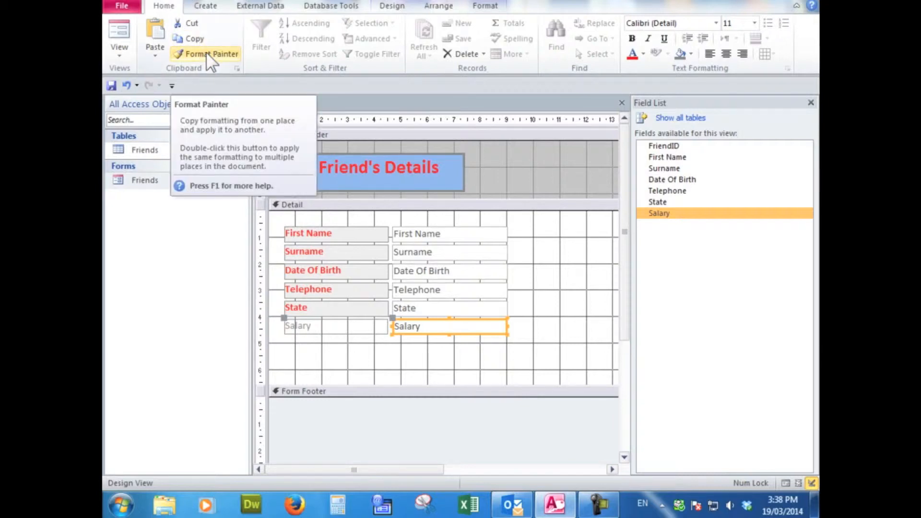
{"action": "left_click", "coordinate": [337, 326]}
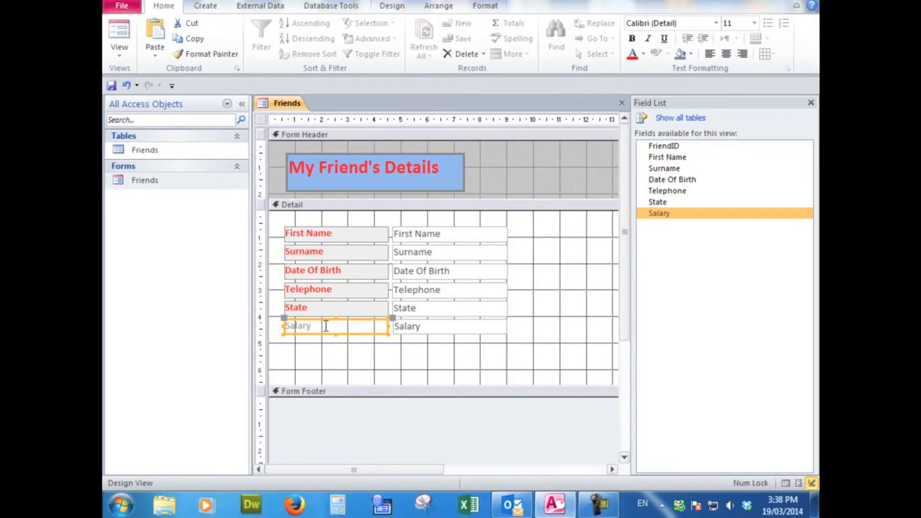
{"action": "left_click", "coordinate": [319, 235]}
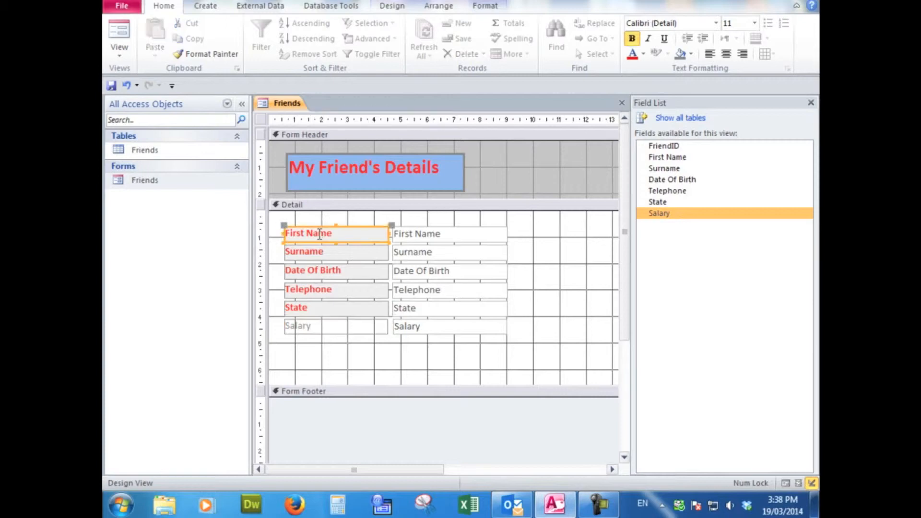
{"action": "left_click", "coordinate": [212, 54]}
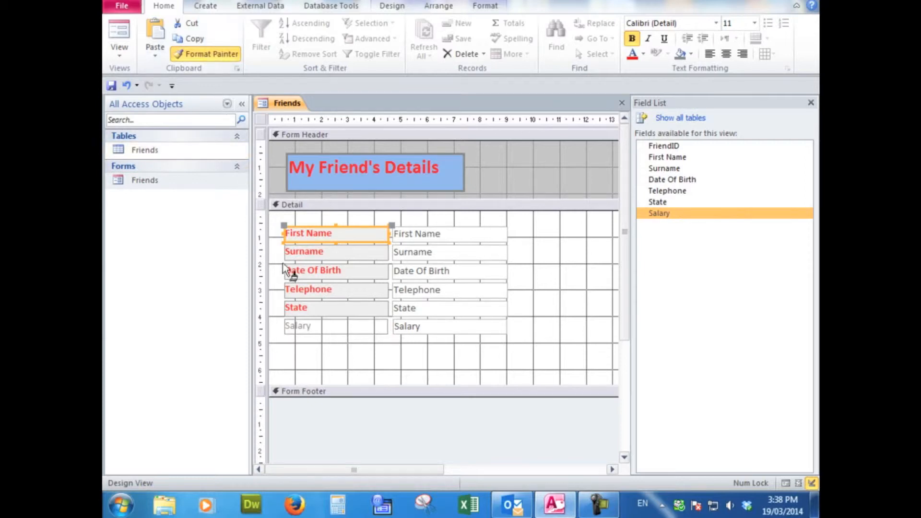
{"action": "left_click", "coordinate": [312, 330]}
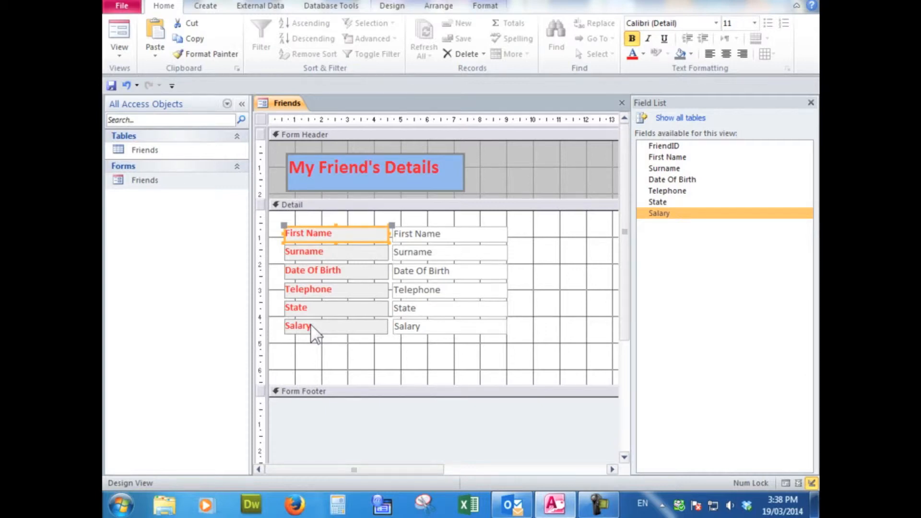
Save the reformatted form and place the cursor in the first record's Salary field in Form View.
{"action": "right_click", "coordinate": [281, 103]}
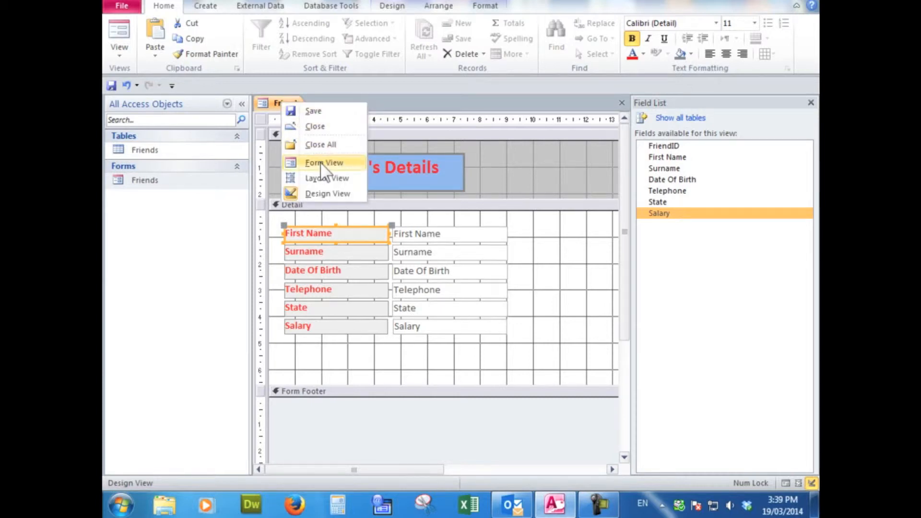
{"action": "left_click", "coordinate": [312, 110]}
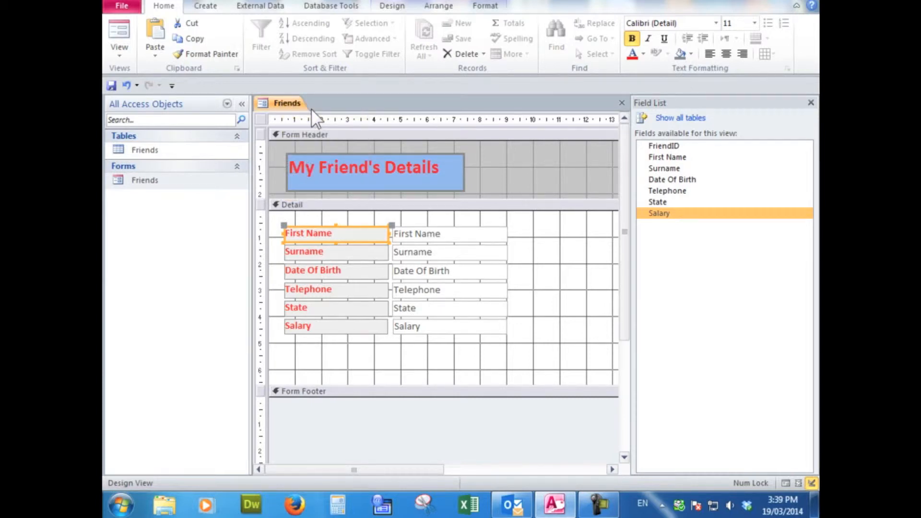
{"action": "right_click", "coordinate": [286, 101]}
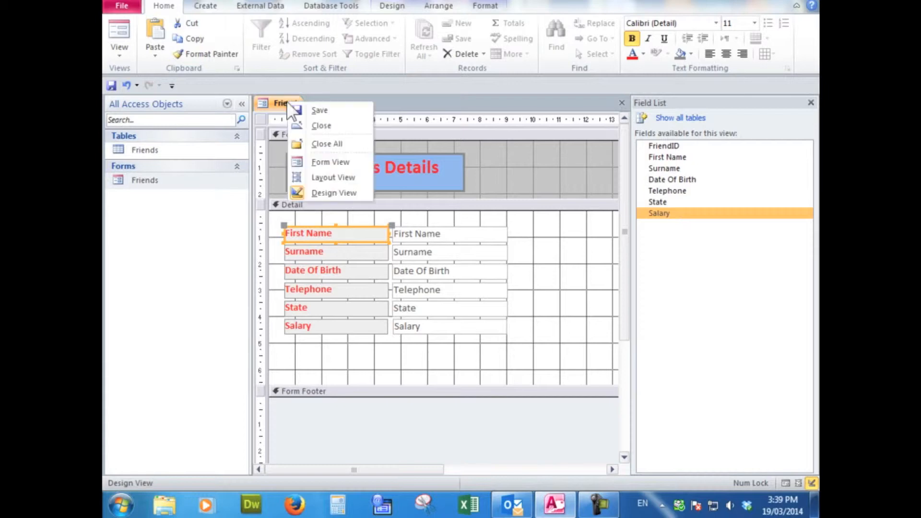
{"action": "left_click", "coordinate": [321, 163]}
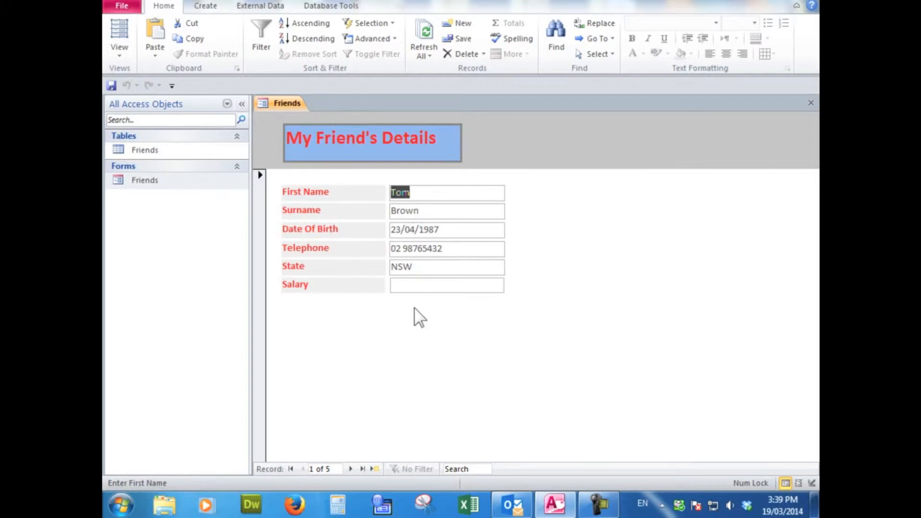
{"action": "left_click", "coordinate": [411, 286]}
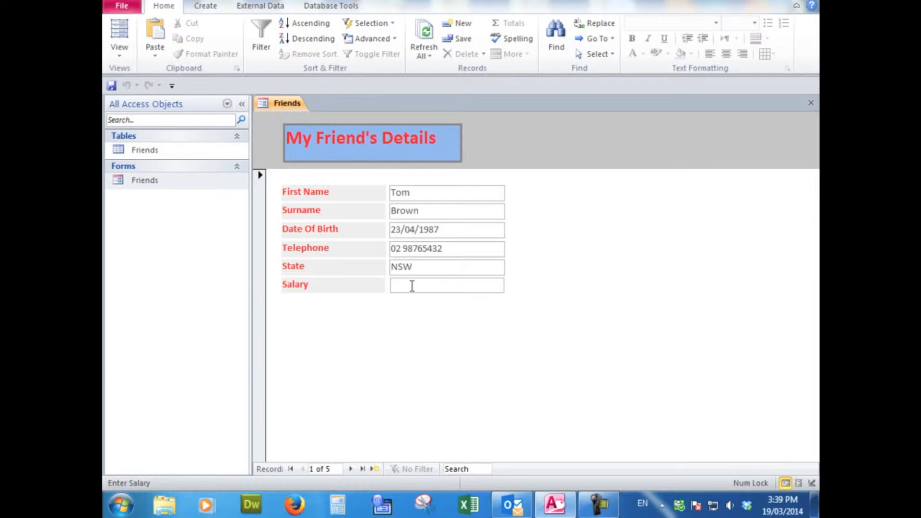
Enter salaries of 75000, 58000 and 76000 in the first, second and third records respectively.
{"action": "type", "text": "75000"}
{"action": "key", "text": "Tab"}
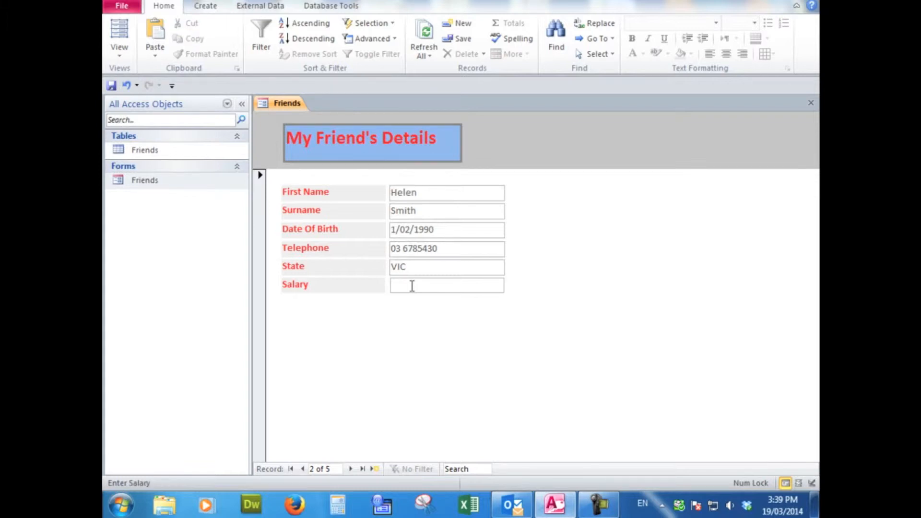
{"action": "type", "text": "58000"}
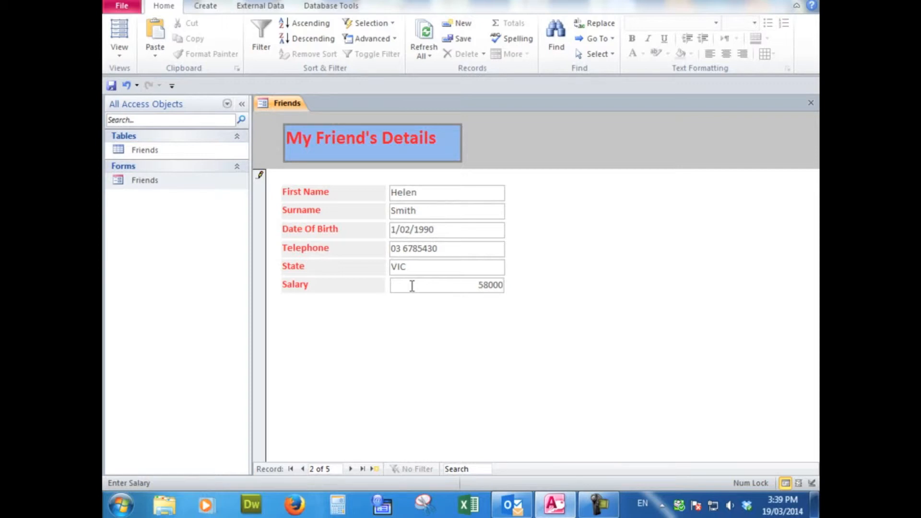
{"action": "key", "text": "Tab"}
{"action": "left_click", "coordinate": [412, 286]}
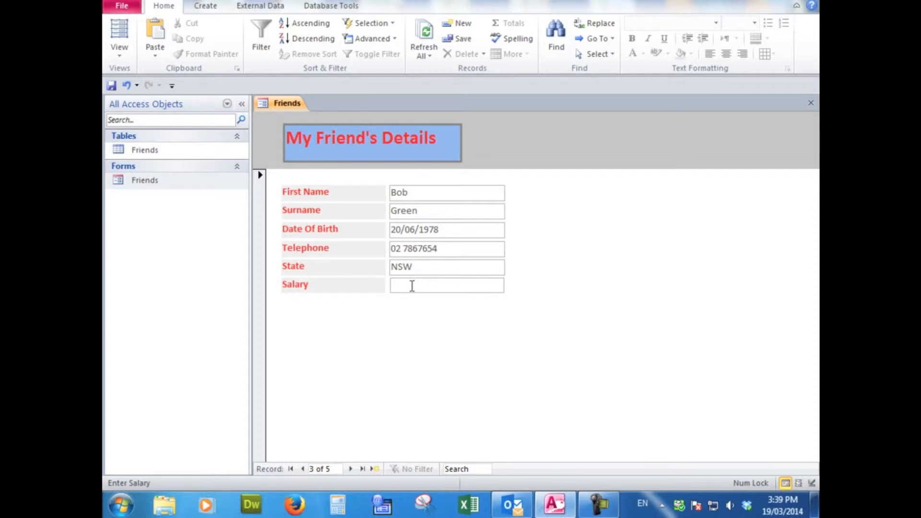
{"action": "type", "text": "76000"}
{"action": "key", "text": "Tab"}
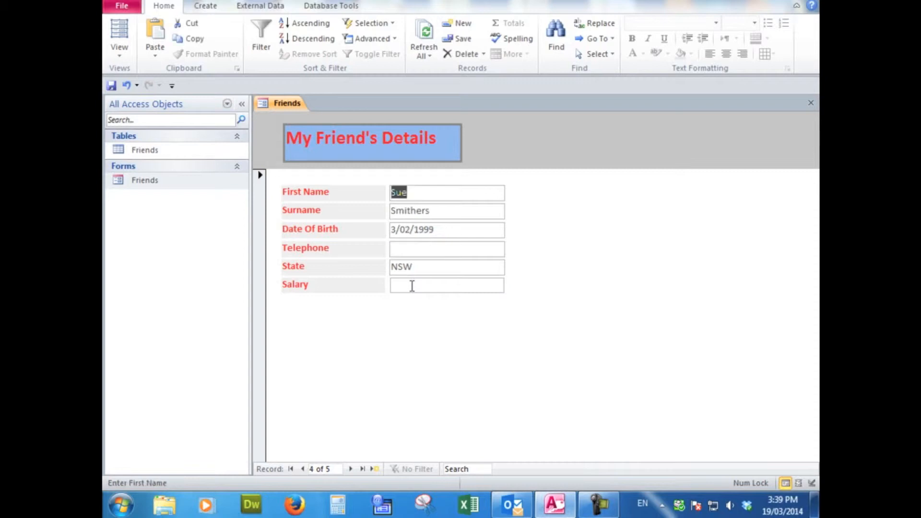
Enter salaries of 30000 and 0 in the fourth and fifth records, and return to the first record.
{"action": "left_click", "coordinate": [412, 285]}
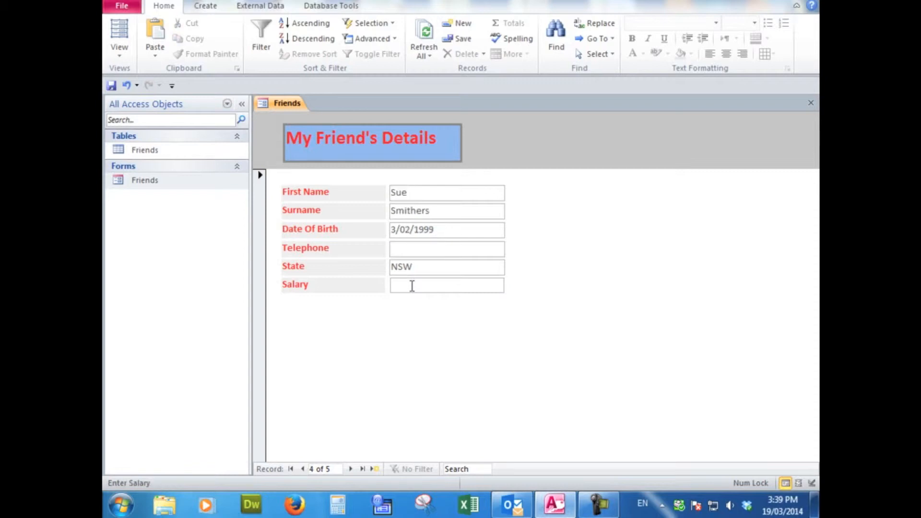
{"action": "type", "text": "30000"}
{"action": "key", "text": "Tab"}
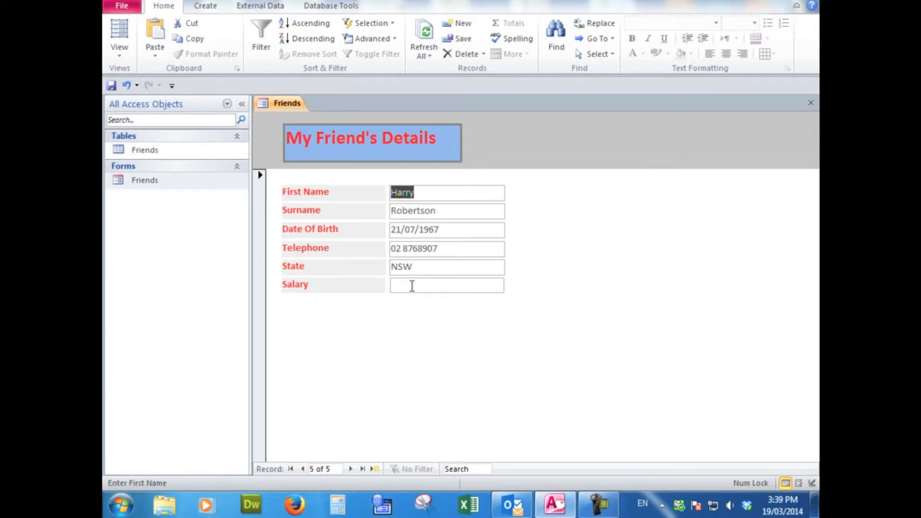
{"action": "left_click", "coordinate": [412, 285]}
{"action": "type", "text": "0"}
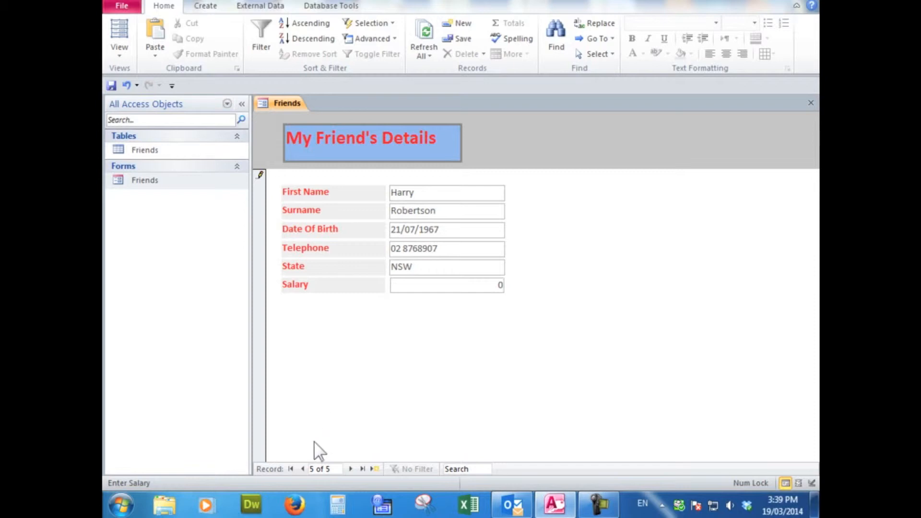
{"action": "left_click", "coordinate": [290, 469]}
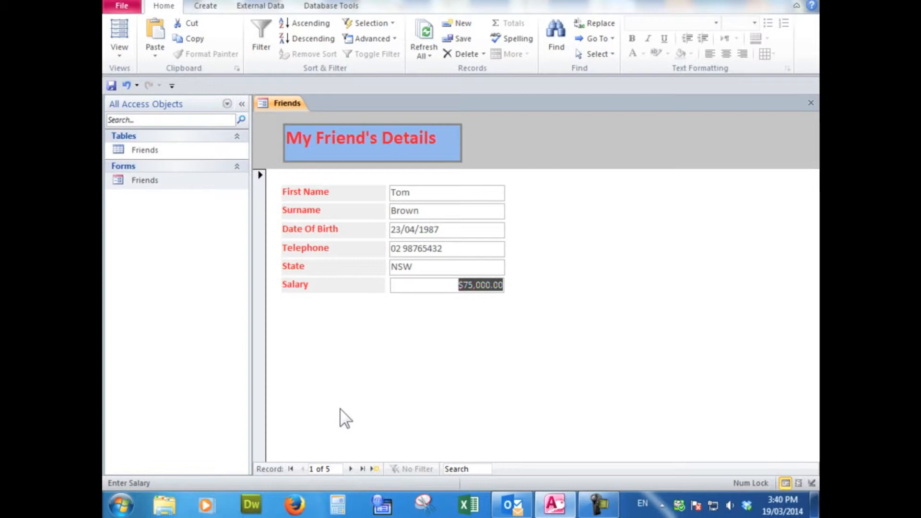
Left-align the contents of the Salary text box in Design View.
{"action": "right_click", "coordinate": [277, 103]}
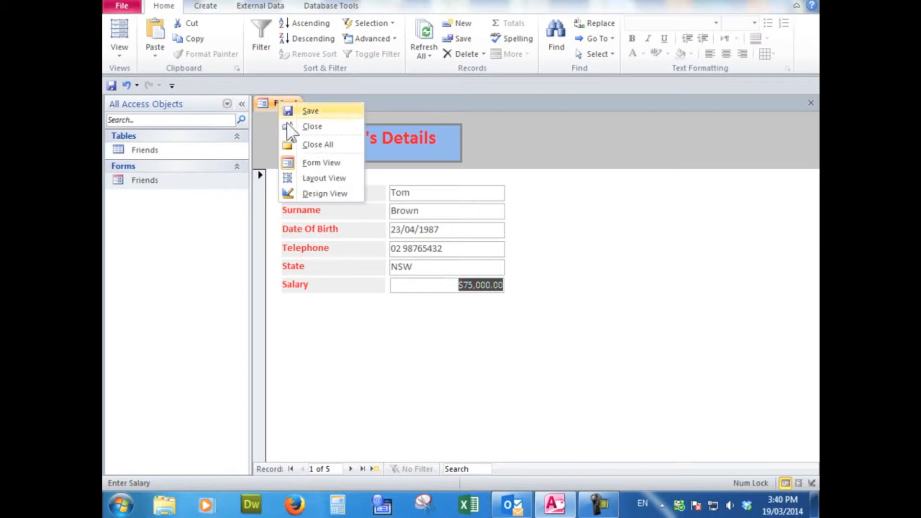
{"action": "left_click", "coordinate": [319, 194]}
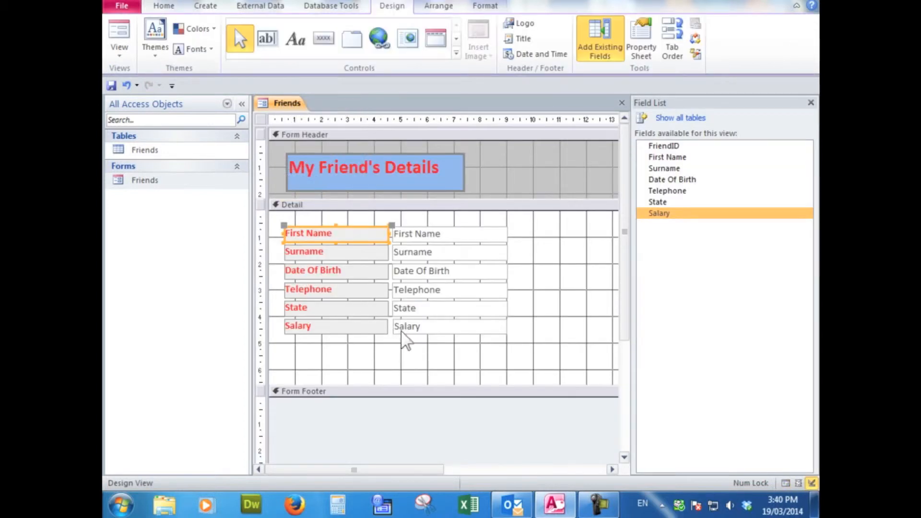
{"action": "left_click", "coordinate": [445, 328]}
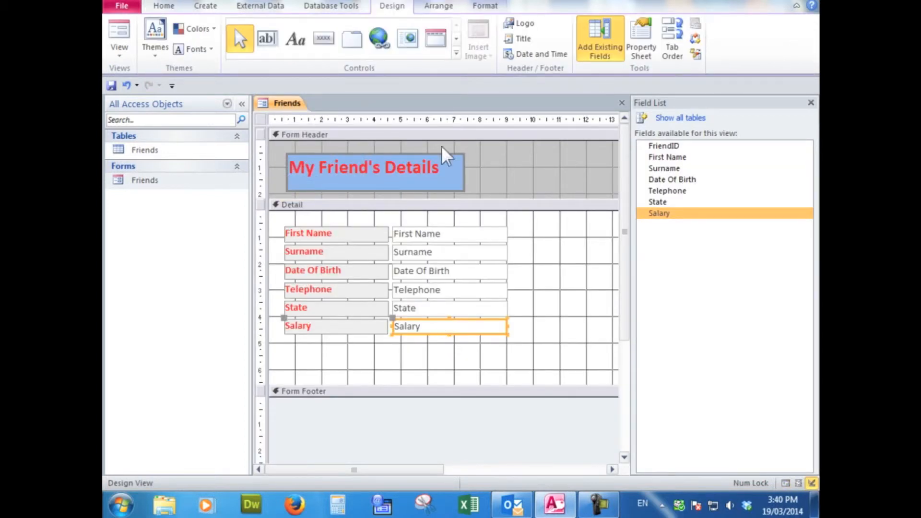
{"action": "left_click", "coordinate": [439, 6]}
{"action": "left_click", "coordinate": [480, 9]}
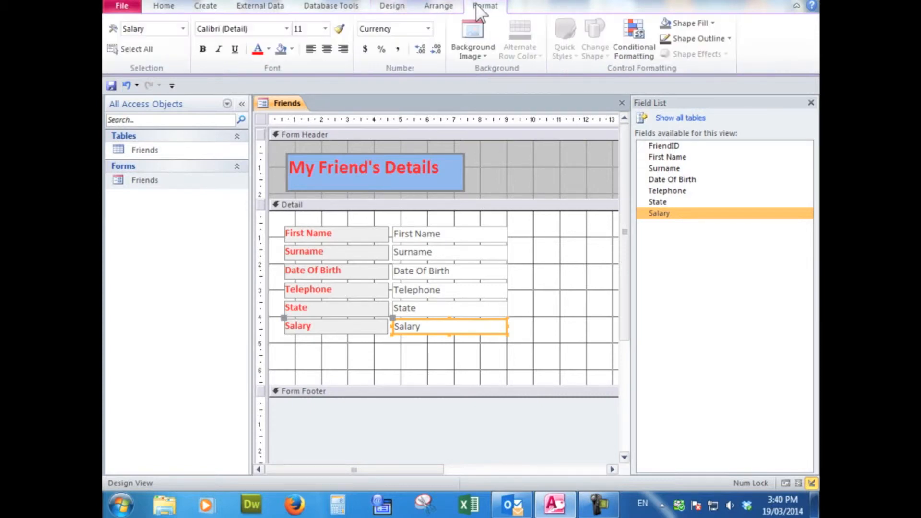
{"action": "left_click", "coordinate": [310, 49]}
Display the form in Form View and check the Salary alignment in each record through to the last one.
{"action": "right_click", "coordinate": [285, 102]}
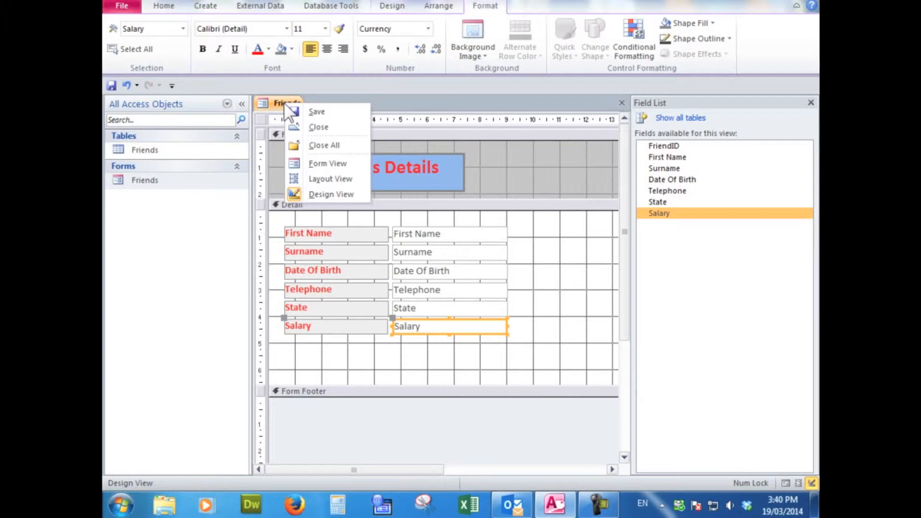
{"action": "left_click", "coordinate": [317, 164]}
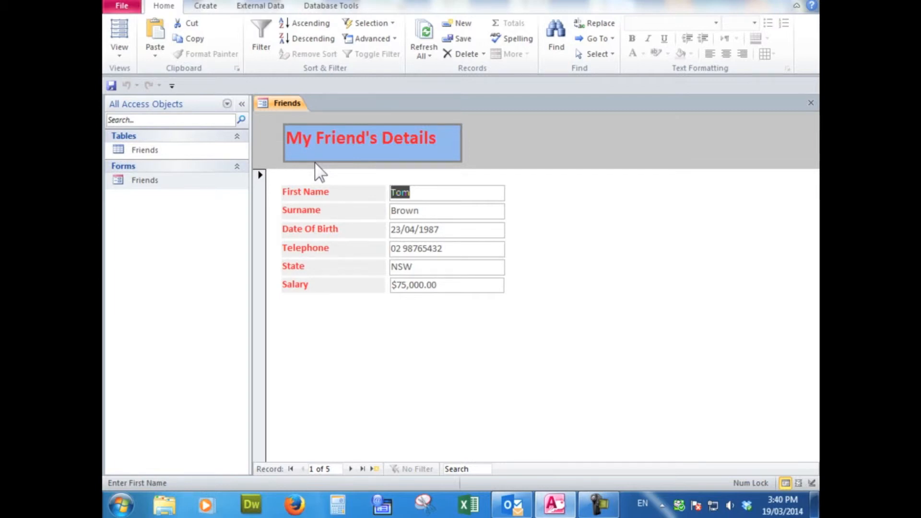
{"action": "left_click", "coordinate": [350, 469]}
{"action": "left_click", "coordinate": [350, 469]}
{"action": "left_click", "coordinate": [351, 469]}
{"action": "left_click", "coordinate": [351, 469]}
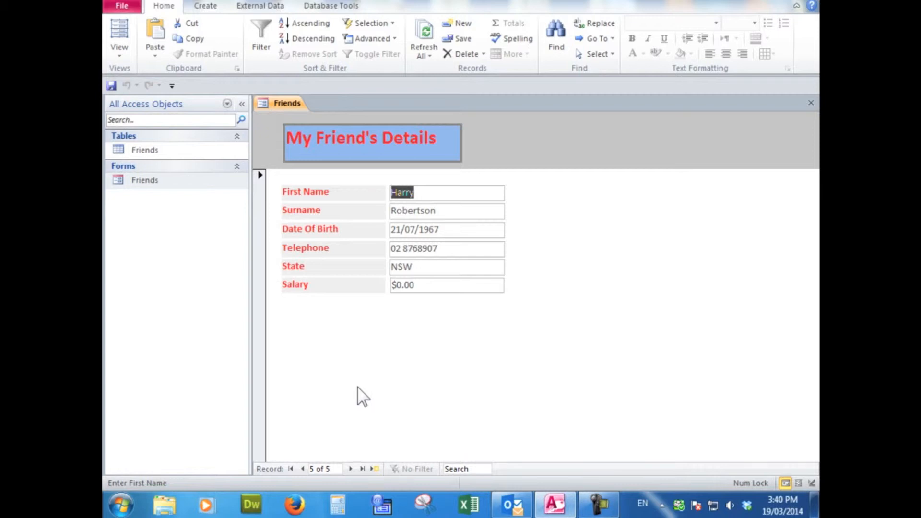
Close the Friends form and save its design changes.
{"action": "right_click", "coordinate": [284, 104]}
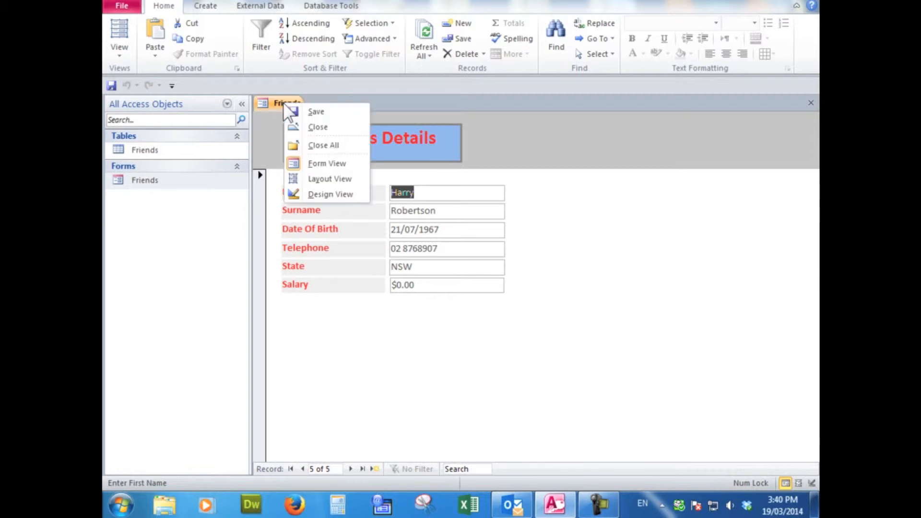
{"action": "left_click", "coordinate": [315, 126]}
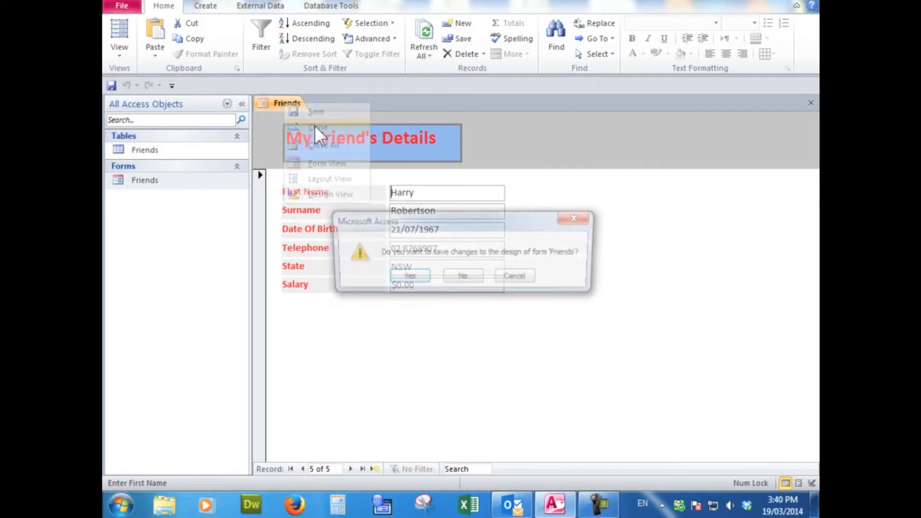
{"action": "left_click", "coordinate": [407, 277]}
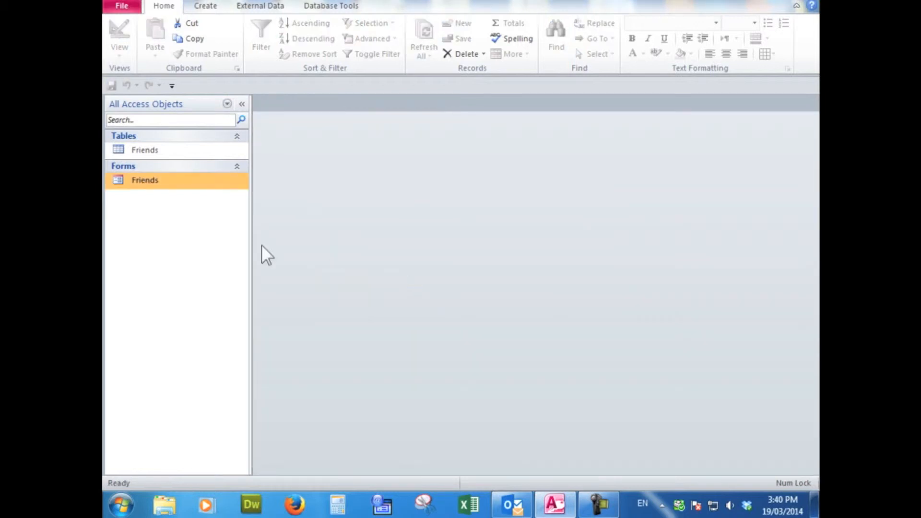
Reopen the Friends form in Design View and draw a command button in the form header beside the title.
{"action": "double_click", "coordinate": [148, 180]}
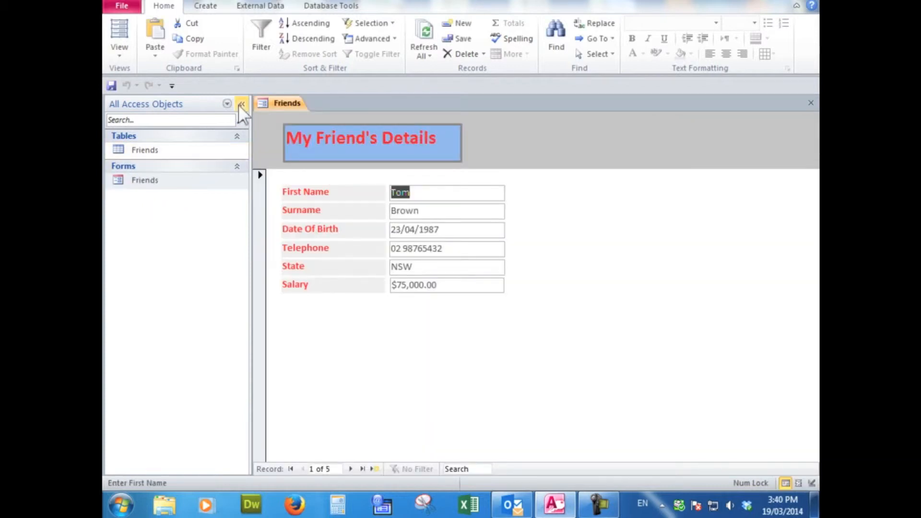
{"action": "right_click", "coordinate": [283, 102]}
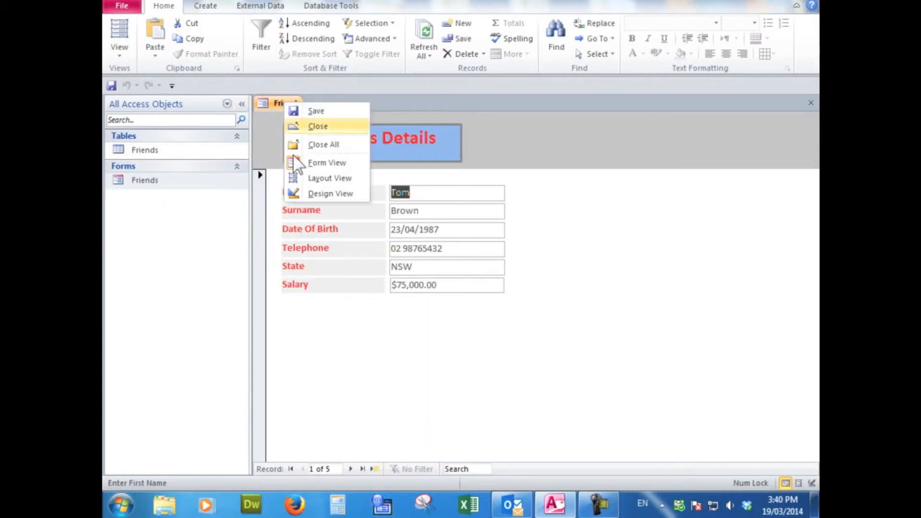
{"action": "left_click", "coordinate": [321, 194]}
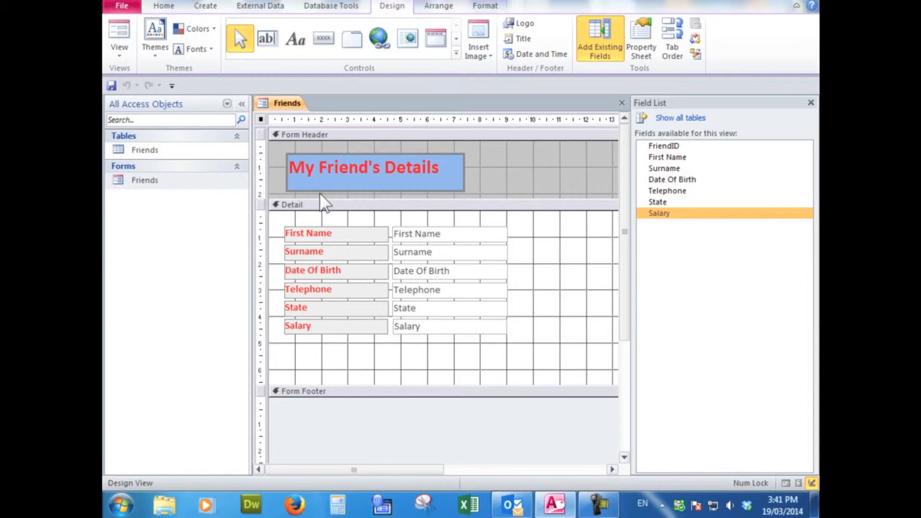
{"action": "left_click", "coordinate": [324, 39]}
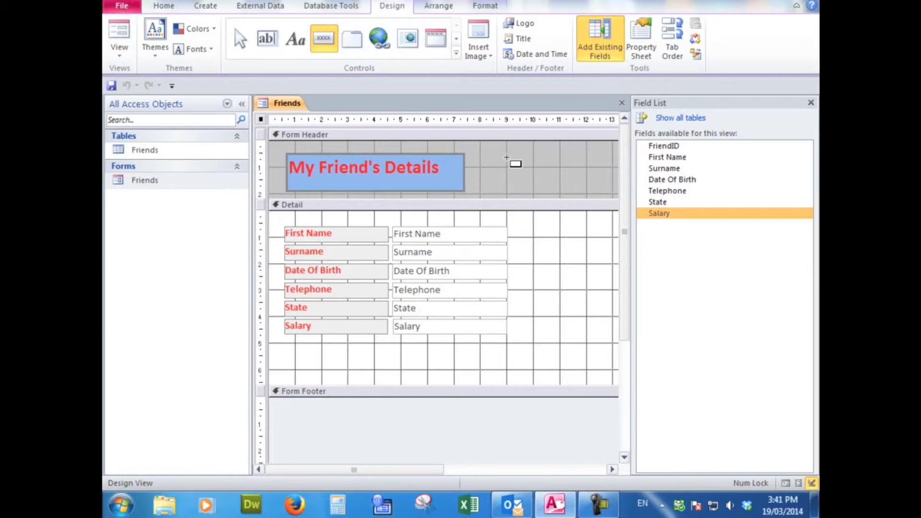
{"action": "mouse_move", "coordinate": [507, 157]}
{"action": "left_mouse_down"}
{"action": "mouse_move", "coordinate": [561, 163]}
{"action": "mouse_move", "coordinate": [561, 174]}
{"action": "left_mouse_up"}
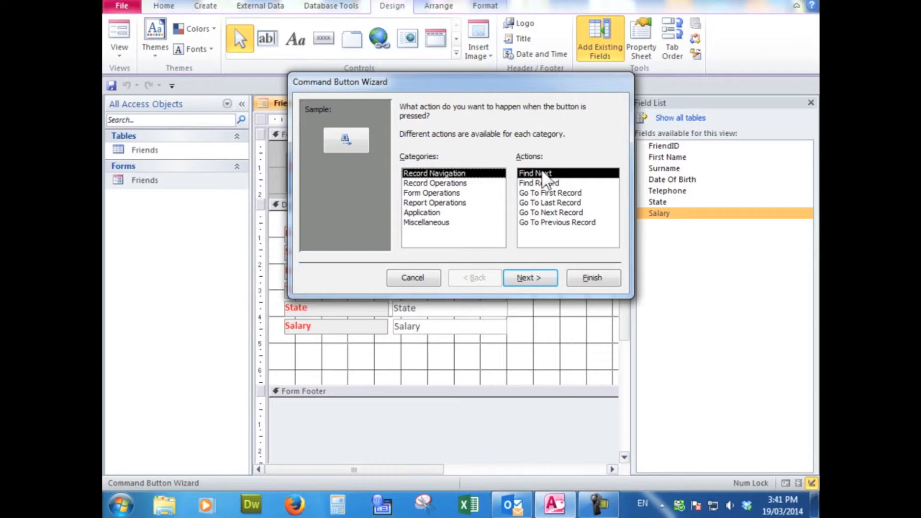
Configure the command button with the Form Operations action Close Form, the text "Close Form" and the name CloseForm.
{"action": "left_click", "coordinate": [446, 193]}
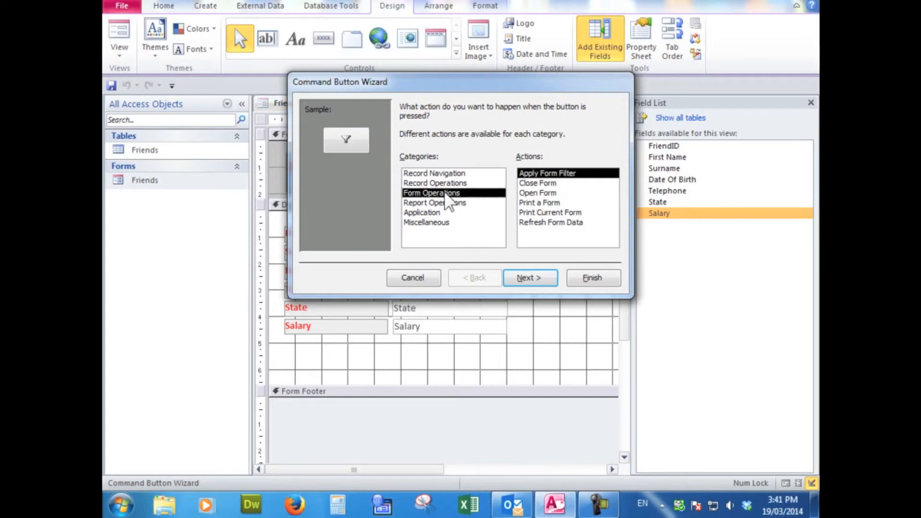
{"action": "left_click", "coordinate": [528, 185]}
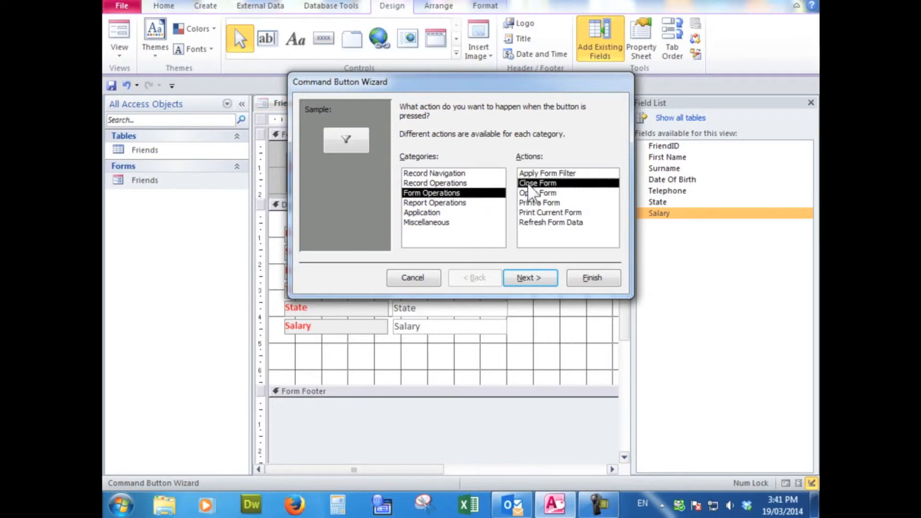
{"action": "left_click", "coordinate": [528, 279]}
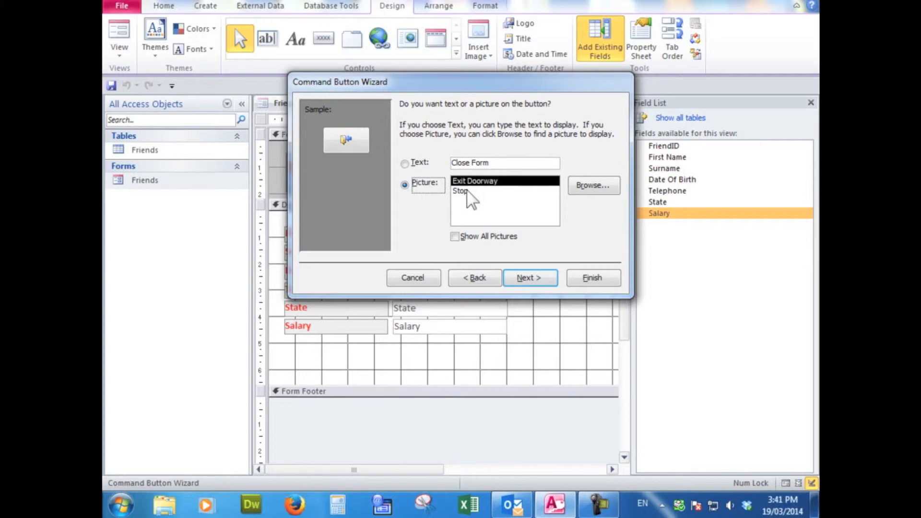
{"action": "left_click", "coordinate": [405, 164]}
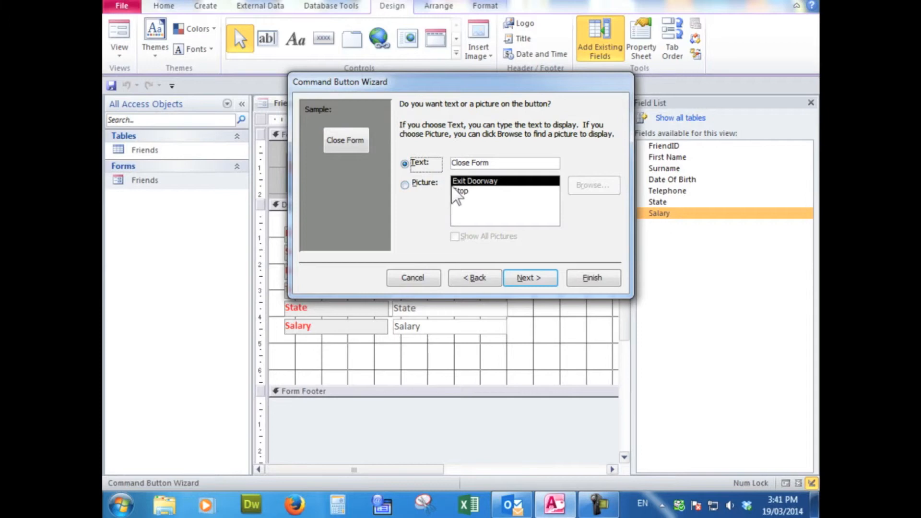
{"action": "left_click", "coordinate": [528, 281]}
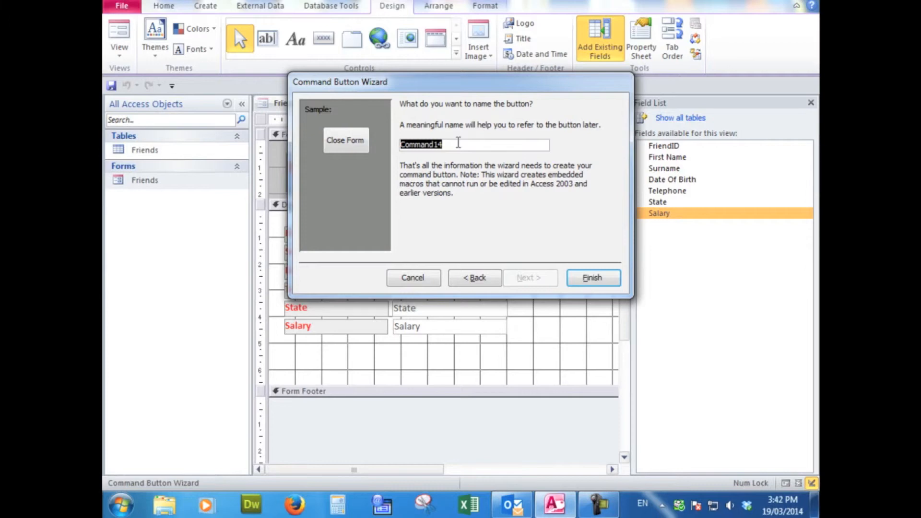
{"action": "type", "text": "CloseForm"}
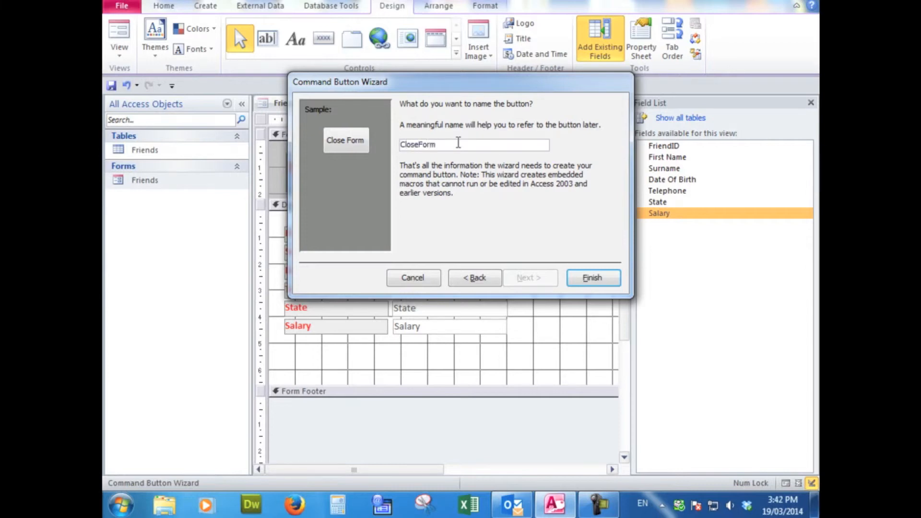
{"action": "left_click", "coordinate": [590, 280]}
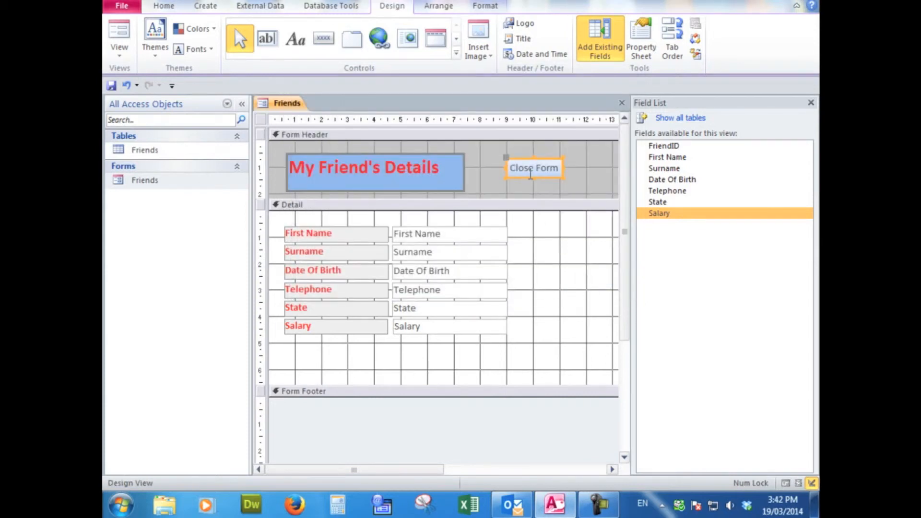
Test the Close Form button in Form View, saving the design changes, and reopen the Friends form.
{"action": "right_click", "coordinate": [283, 103]}
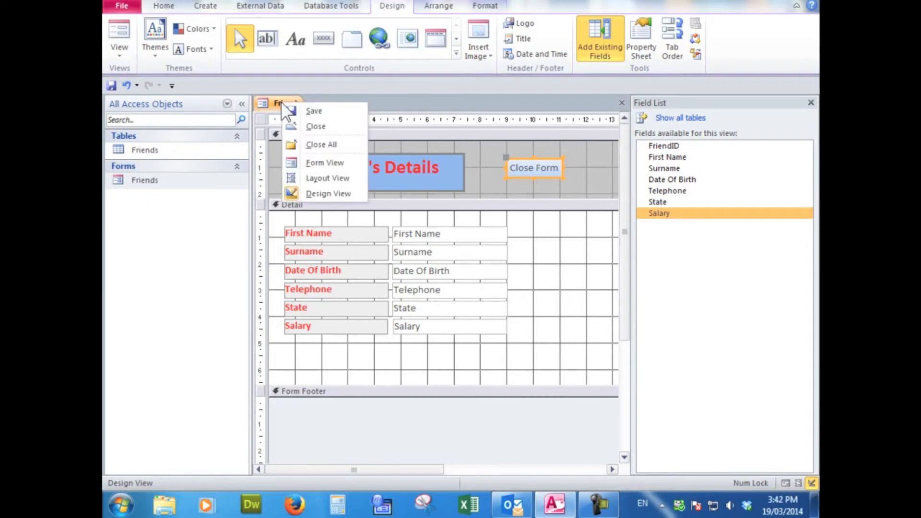
{"action": "left_click", "coordinate": [310, 163]}
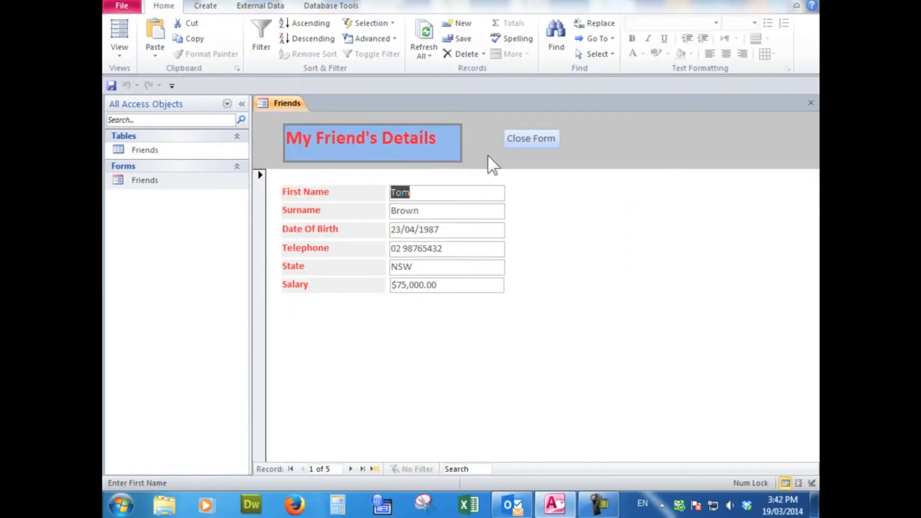
{"action": "left_click", "coordinate": [531, 139]}
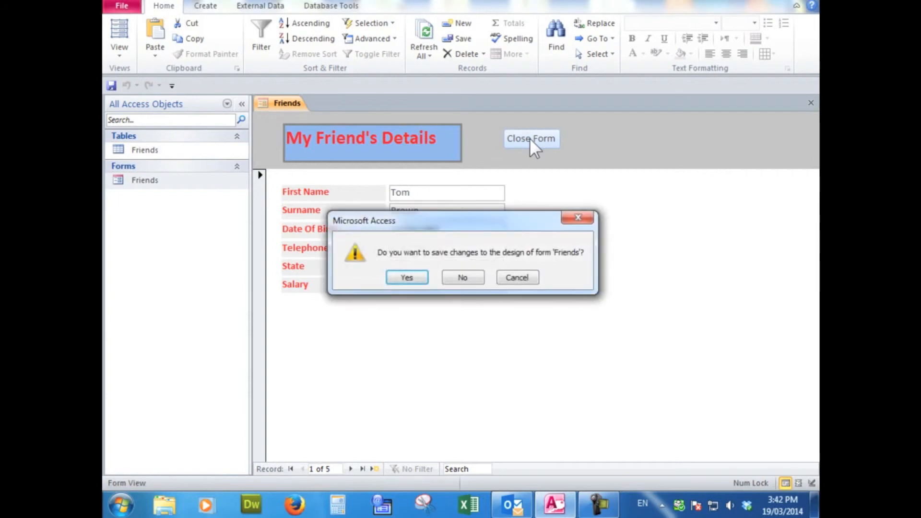
{"action": "left_click", "coordinate": [407, 278]}
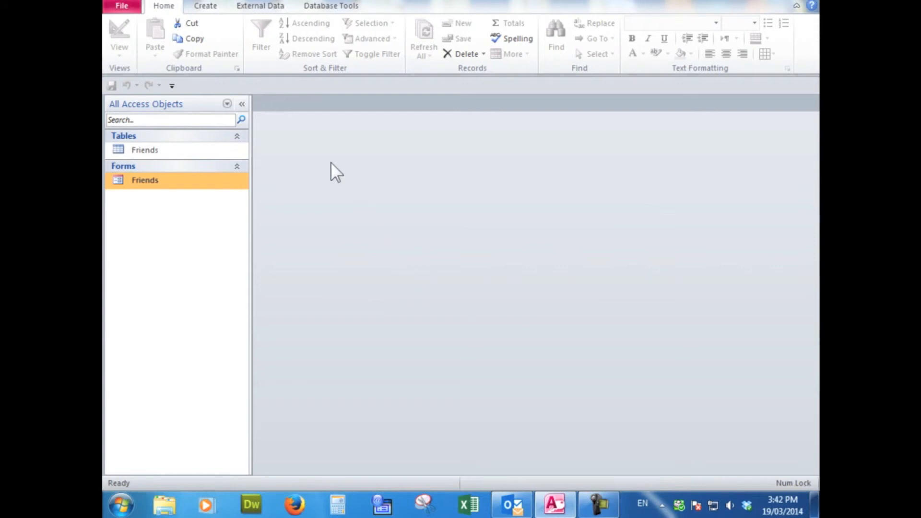
{"action": "double_click", "coordinate": [149, 180]}
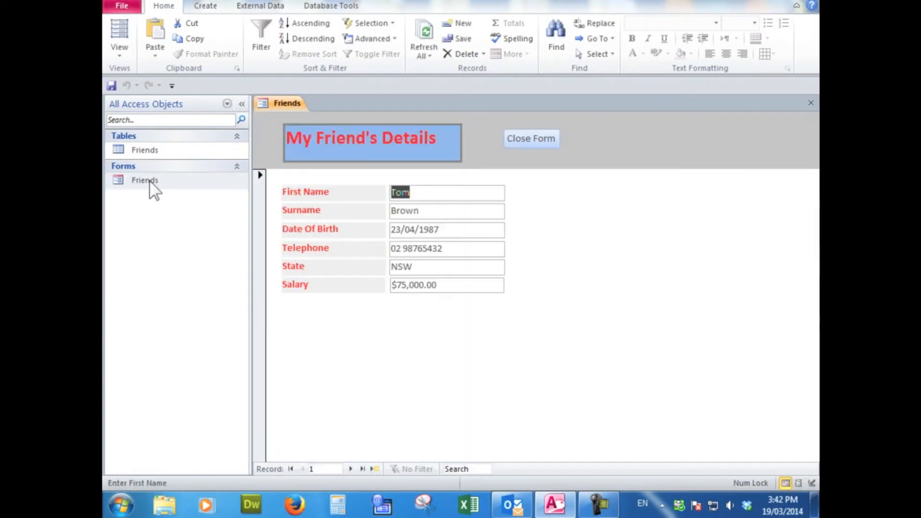
Test the form's Close Form button again, and reopen the Friends form in Design View.
{"action": "left_click", "coordinate": [531, 138]}
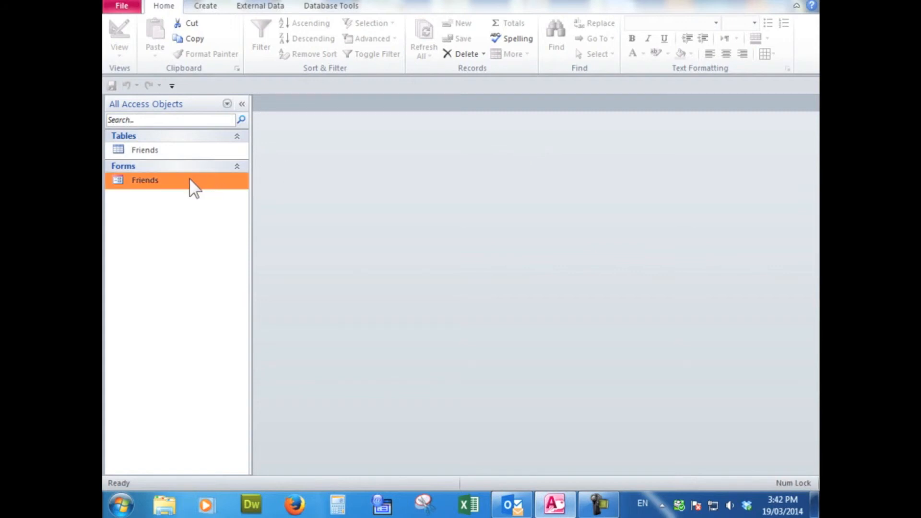
{"action": "double_click", "coordinate": [149, 180]}
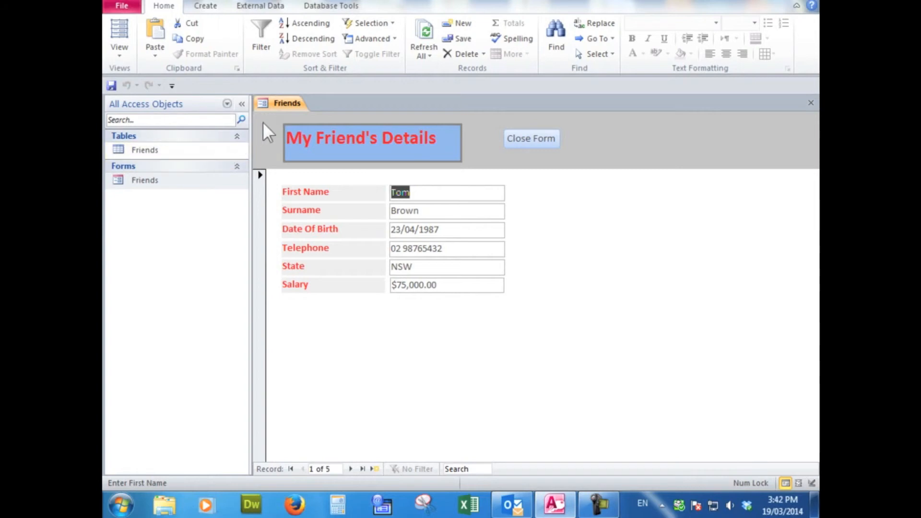
{"action": "right_click", "coordinate": [278, 103]}
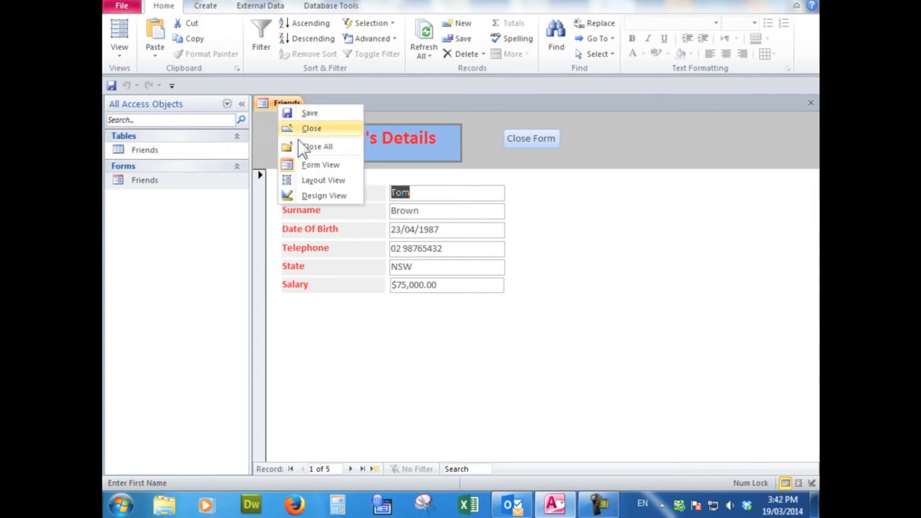
{"action": "left_click", "coordinate": [313, 197]}
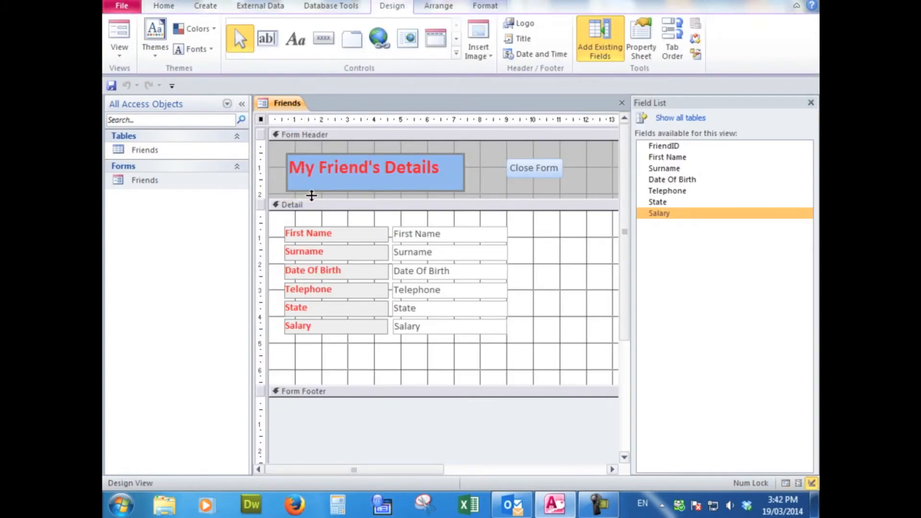
Add a command button beside the First Name field with the Record Operations action Add New Record, text "Add New Record" and name AddNewRecord.
{"action": "left_click", "coordinate": [324, 39]}
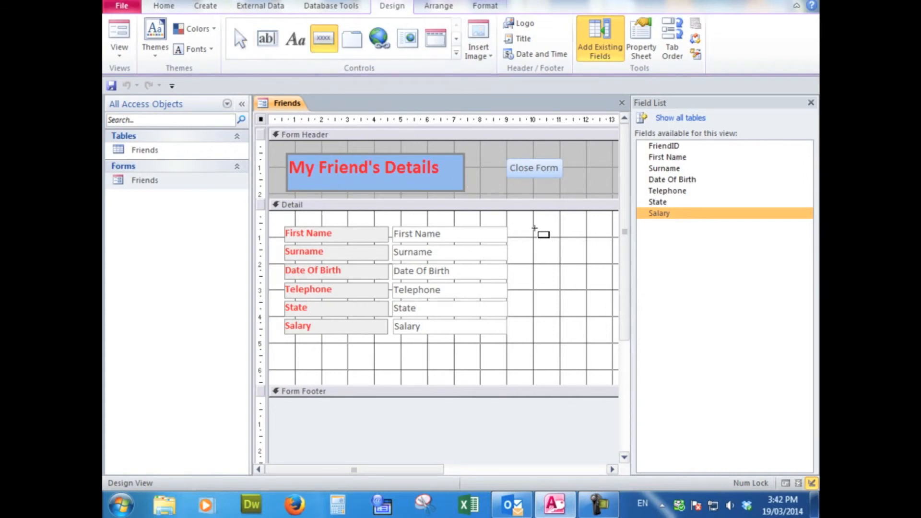
{"action": "left_click_drag", "start_coordinate": [536, 227], "coordinate": [587, 238]}
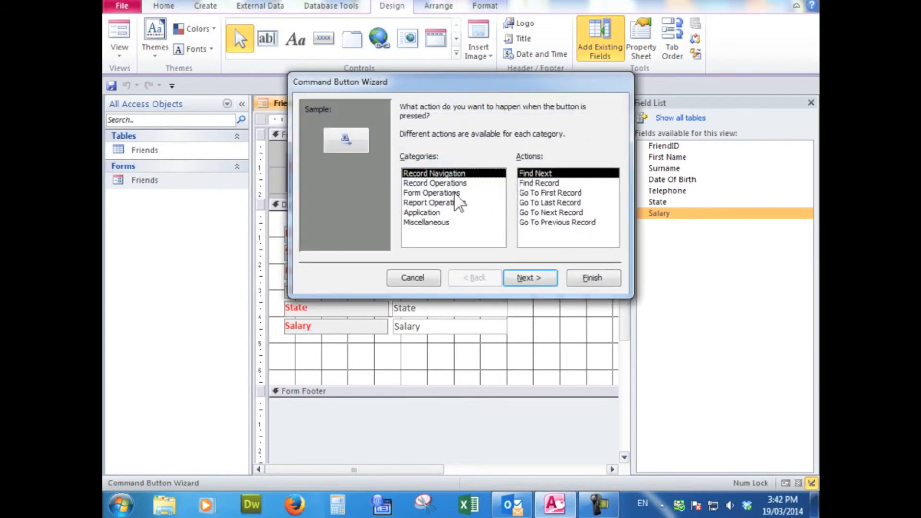
{"action": "left_click", "coordinate": [443, 185]}
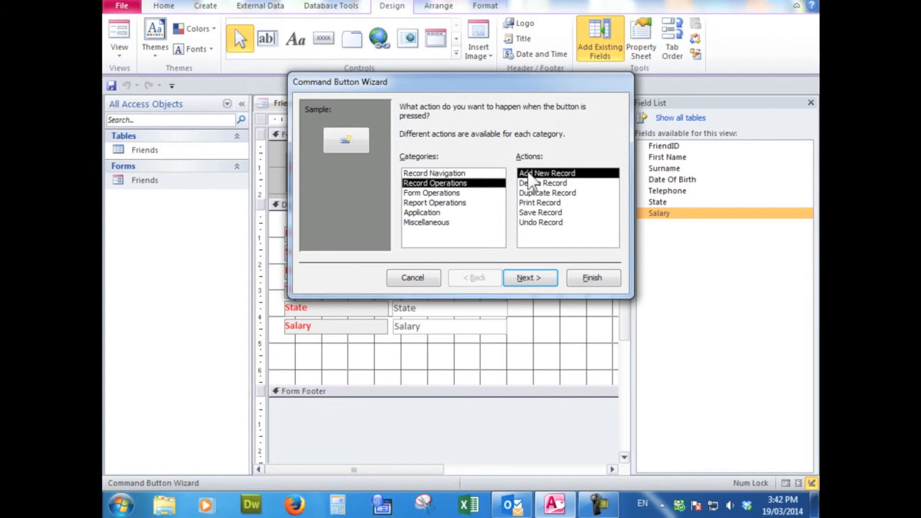
{"action": "left_click", "coordinate": [530, 282]}
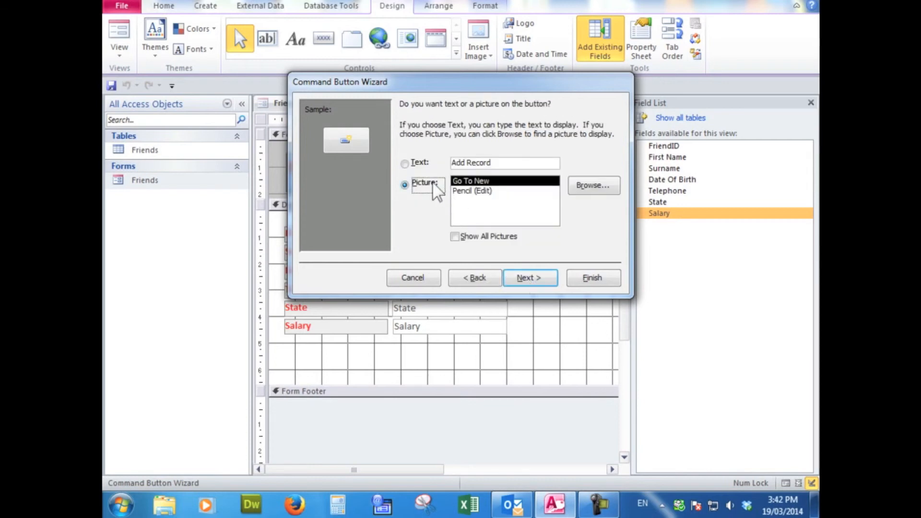
{"action": "left_click", "coordinate": [405, 164]}
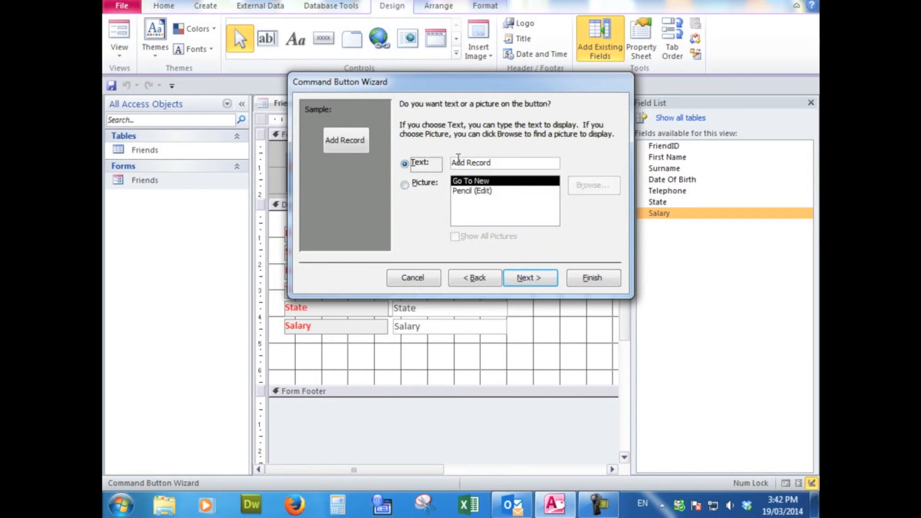
{"action": "left_click", "coordinate": [473, 162]}
{"action": "type", "text": "New"}
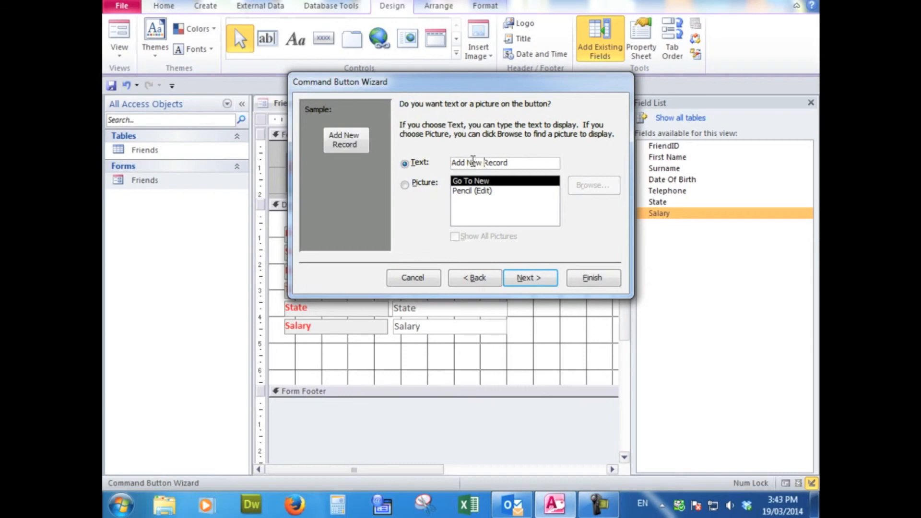
{"action": "left_click", "coordinate": [528, 281]}
{"action": "type", "text": "AddNewRecord"}
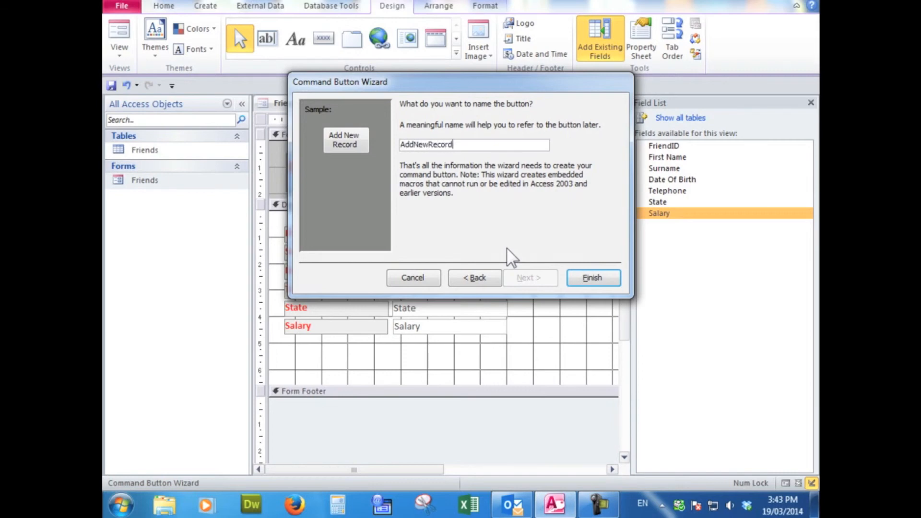
{"action": "left_click", "coordinate": [593, 280]}
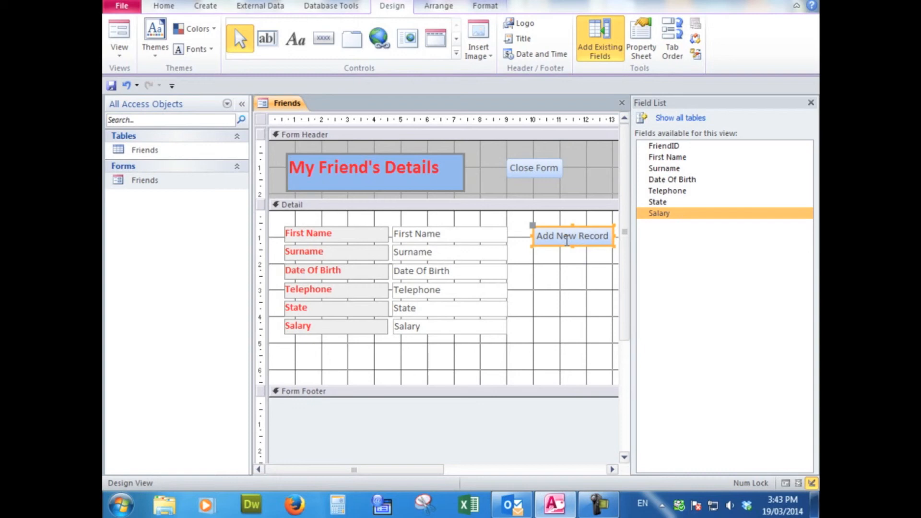
Save the Friends form design and test the Add New Record and Close Form buttons in Form View.
{"action": "right_click", "coordinate": [285, 105]}
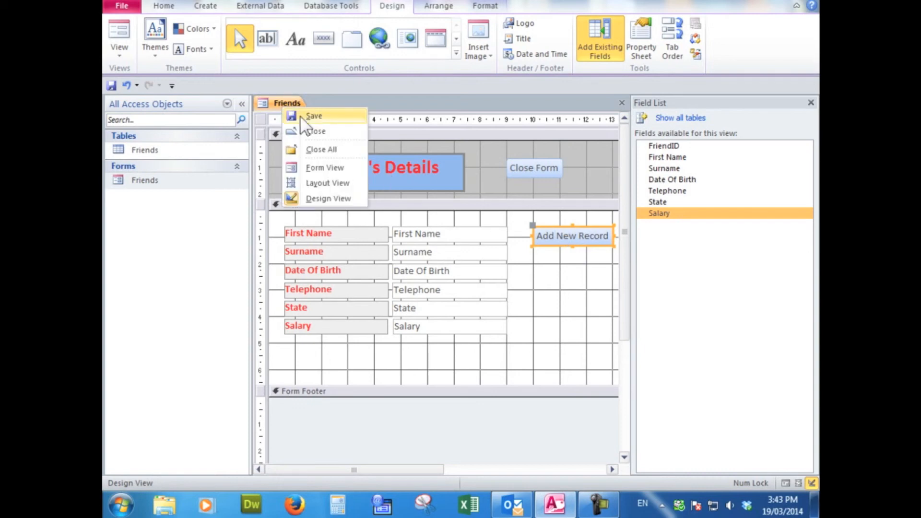
{"action": "left_click", "coordinate": [301, 116]}
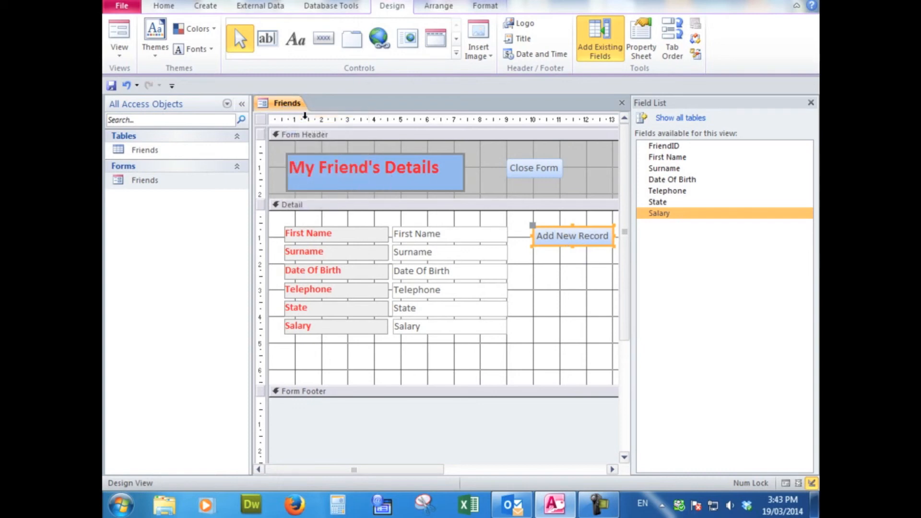
{"action": "right_click", "coordinate": [281, 104]}
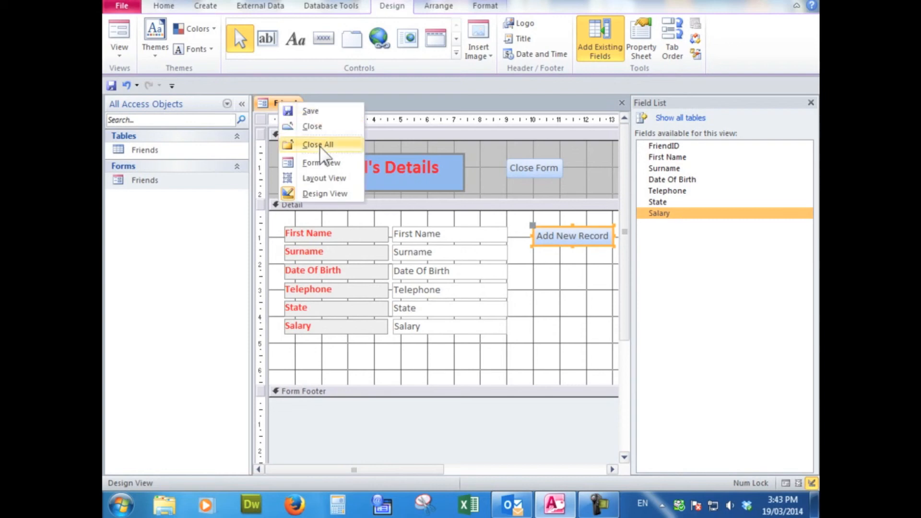
{"action": "left_click", "coordinate": [320, 163]}
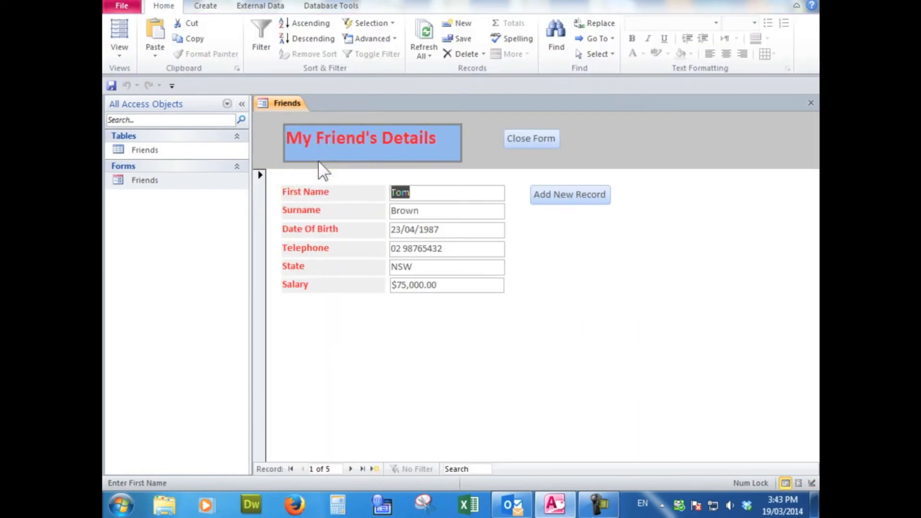
{"action": "left_click", "coordinate": [555, 197]}
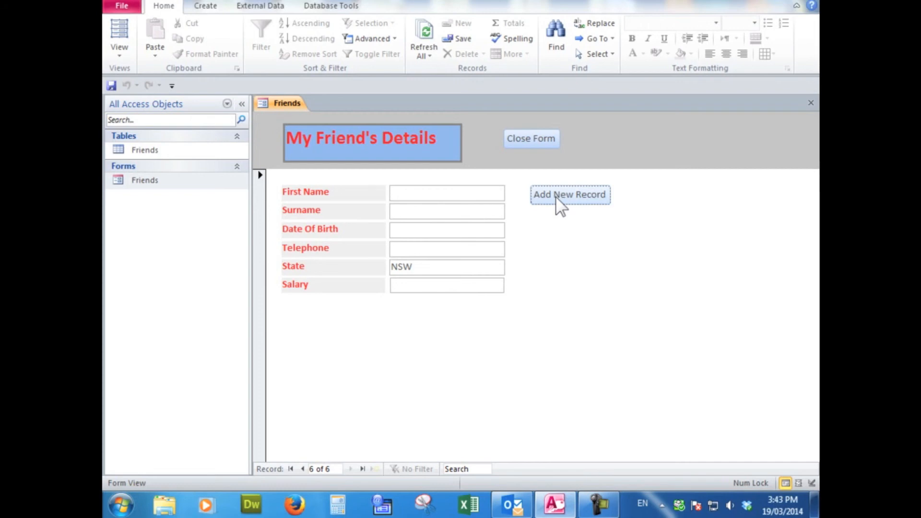
{"action": "left_click", "coordinate": [528, 139]}
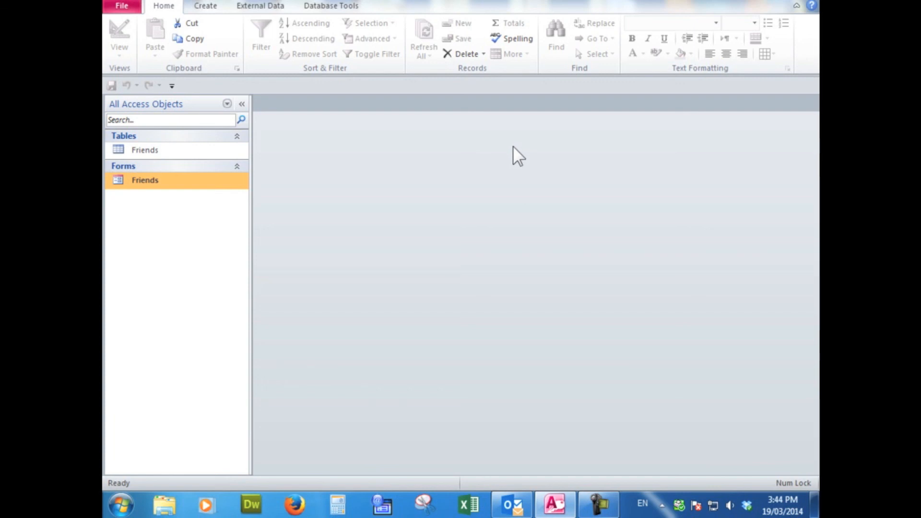
{"action": "left_click", "coordinate": [600, 502]}
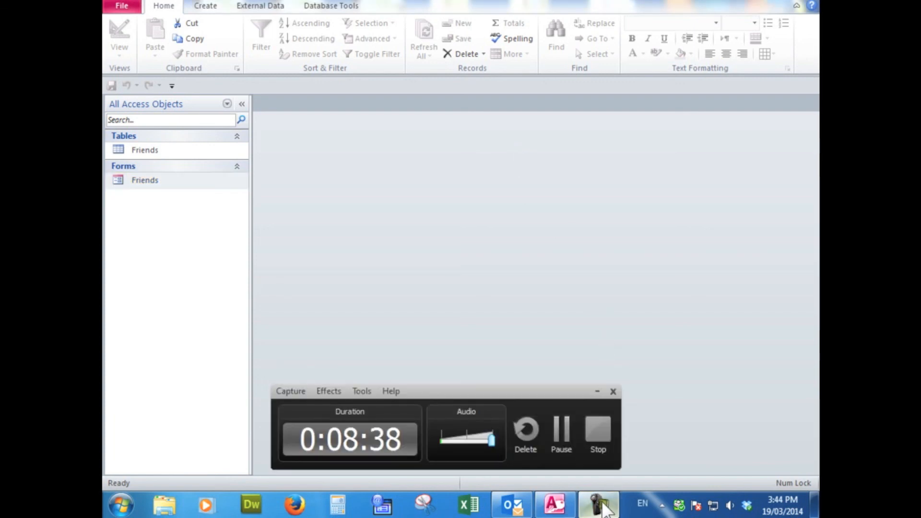
{"action": "left_click", "coordinate": [598, 432]}
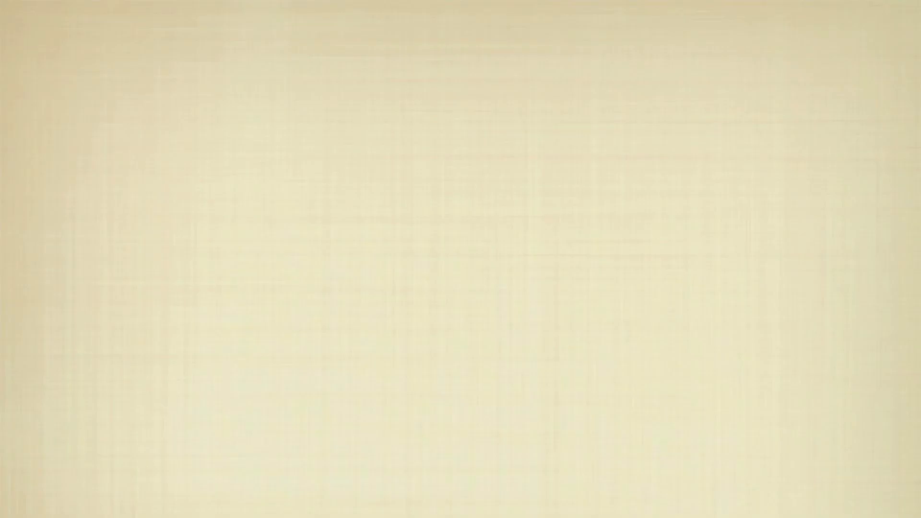